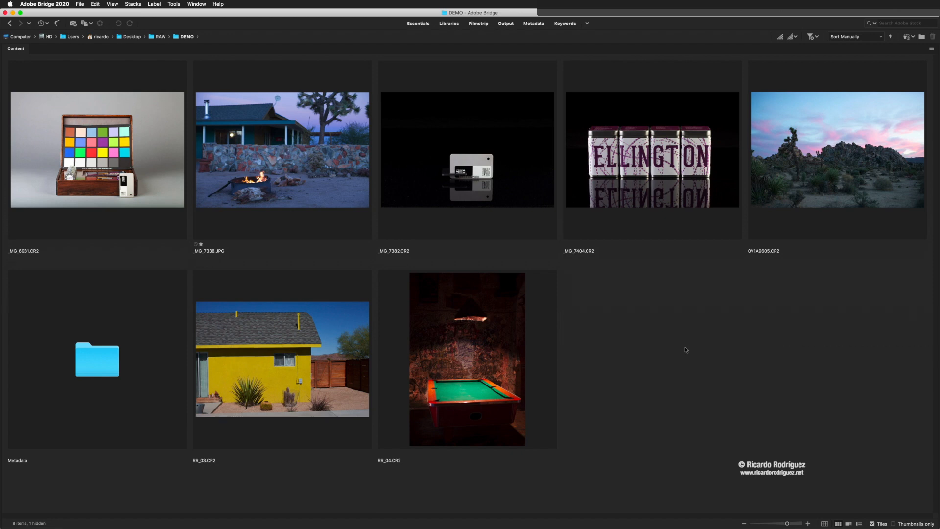
Switch to Finder and preview the raw file 0V1A5219.CR2 and its sidecar 0V1A5219.xmp in the Metadata folder.
key("super+Tab")
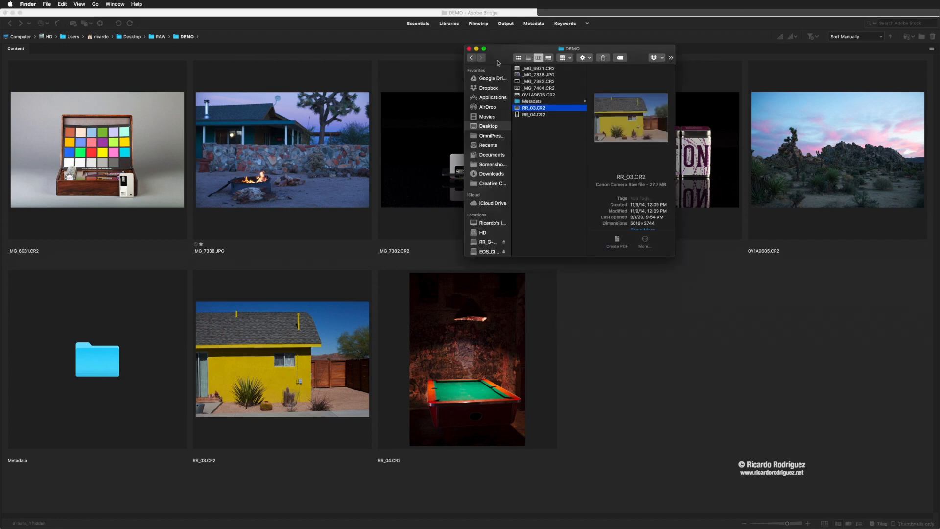
left_click_drag(499, 63, 427, 127)
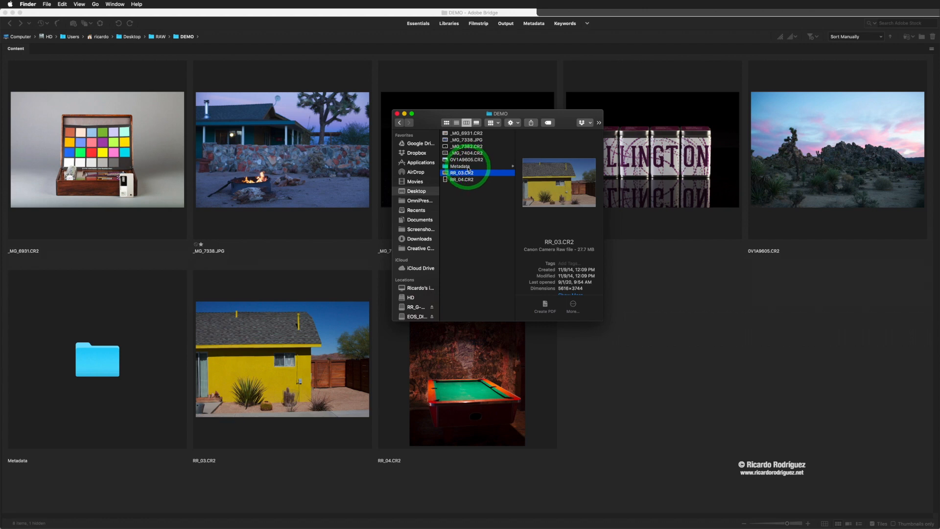
left_click(466, 167)
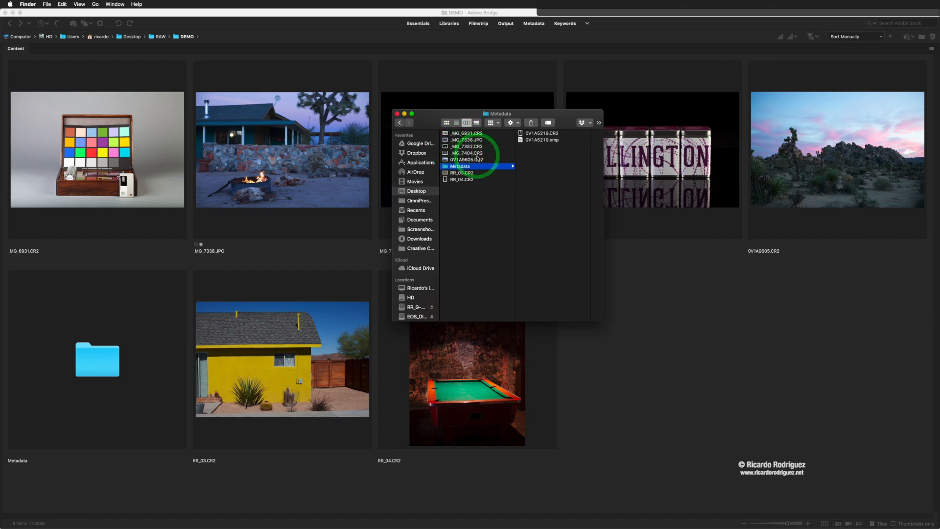
left_click(536, 140)
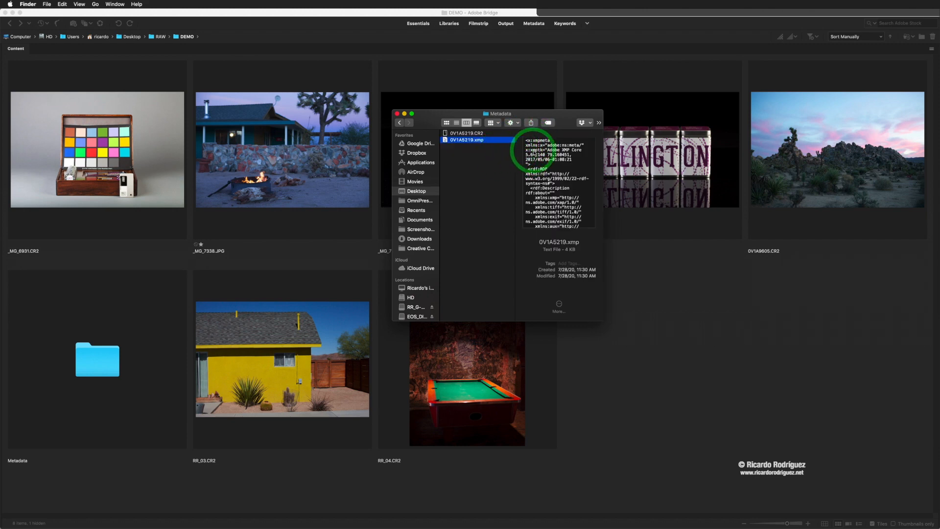
left_click(457, 135)
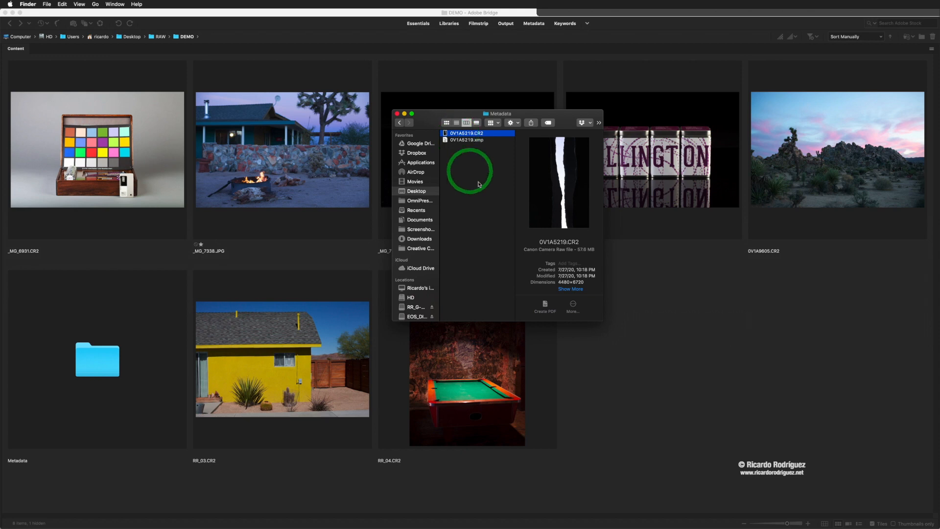
scroll(478, 180, "left", 5)
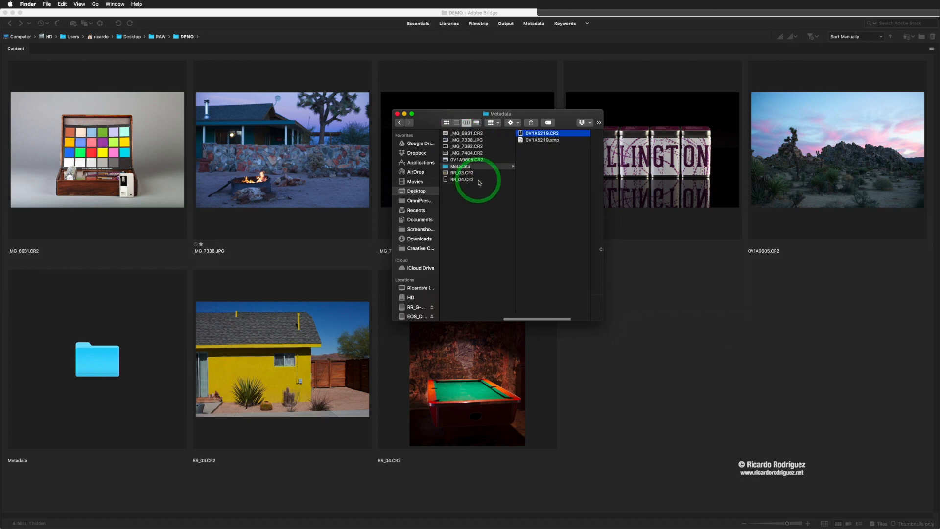
left_click(524, 141)
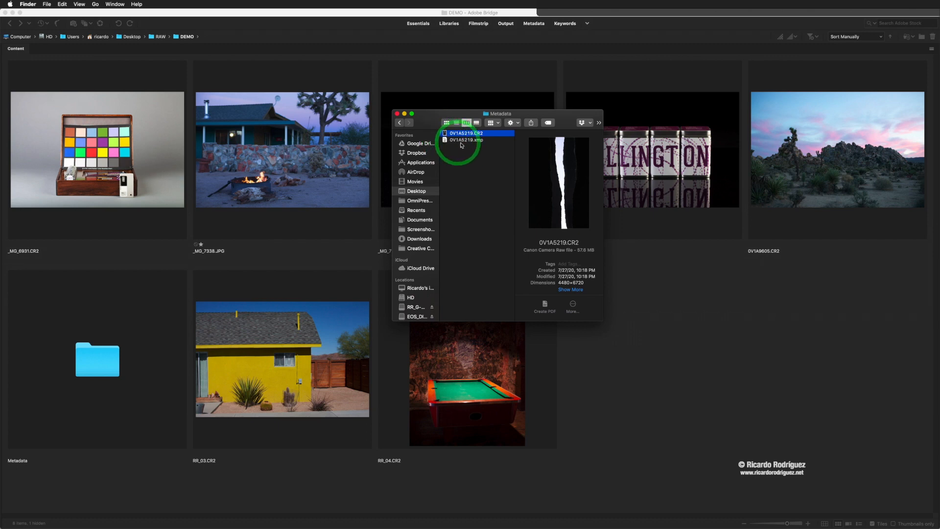
left_click(454, 140)
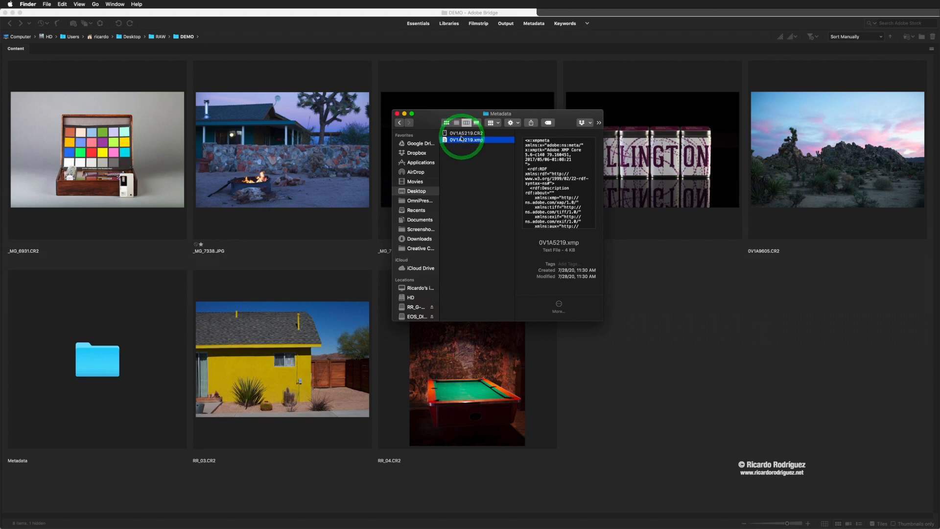
scroll(464, 140, "left", 3)
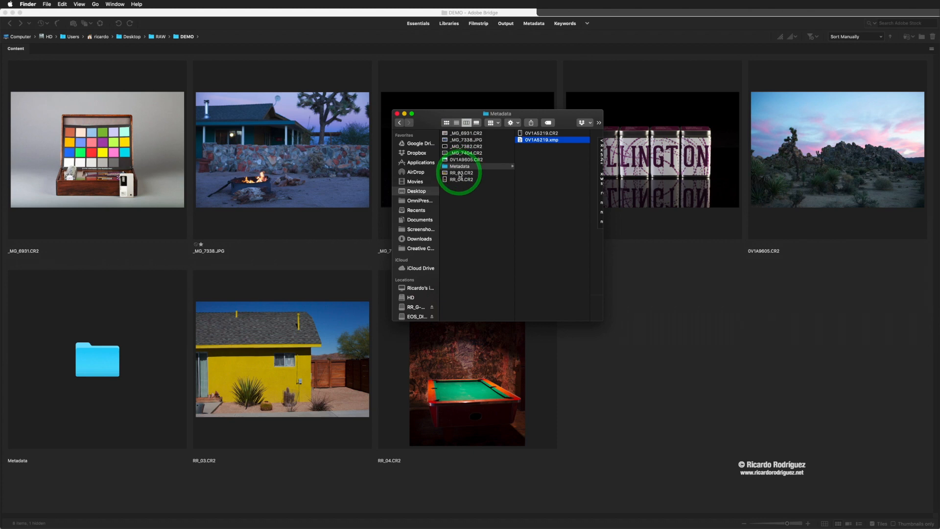
Preview _MG_6931.CR2 in the DEMO folder and return to Adobe Bridge.
left_click(448, 134)
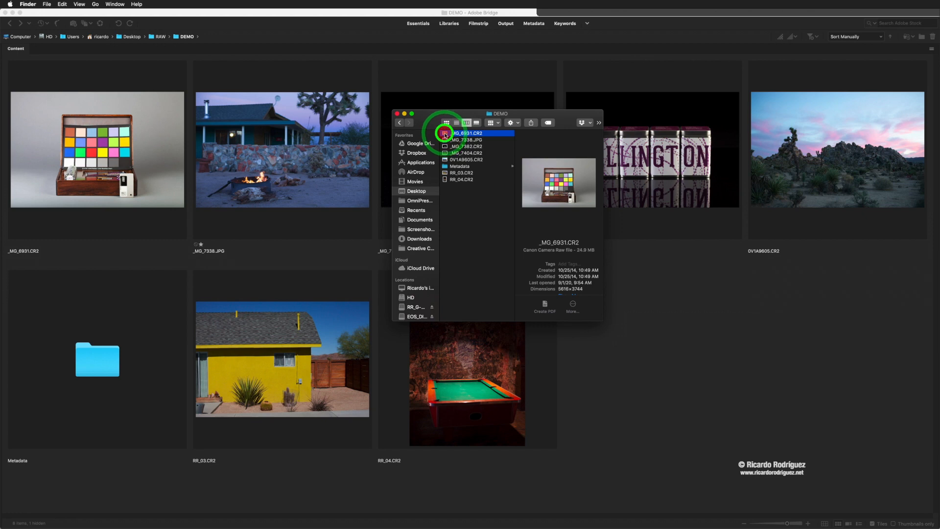
left_click_drag(445, 137, 684, 415)
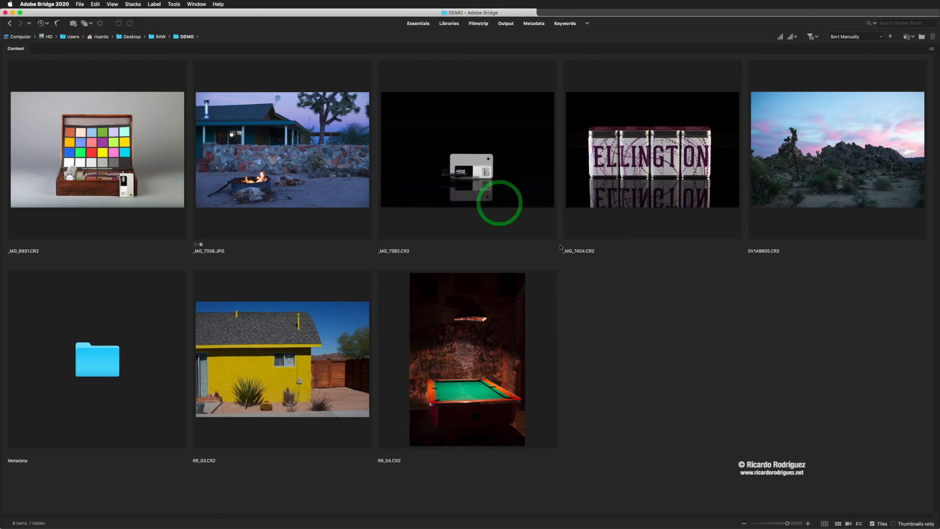
left_click(475, 255)
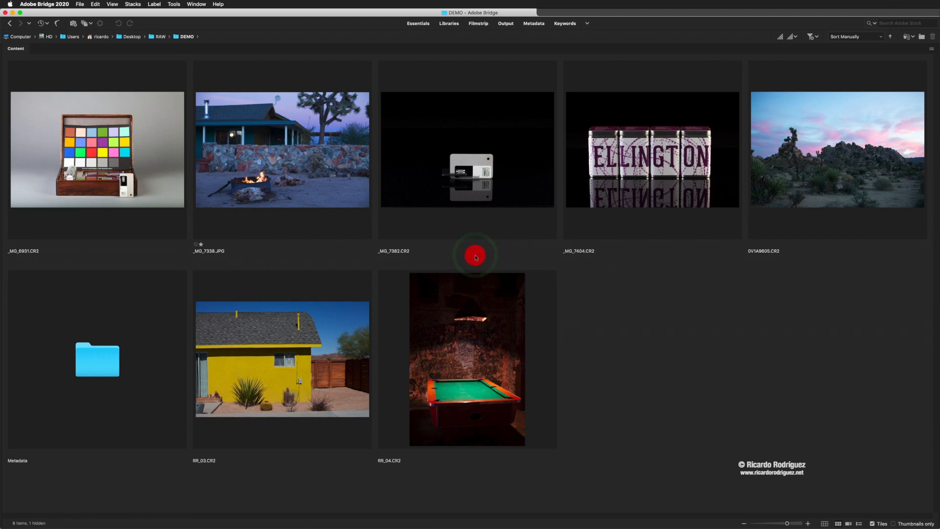
Check in Finder which applications can open _MG_6931.CR2, and close the Finder window to return to Adobe Bridge.
key("super+Tab")
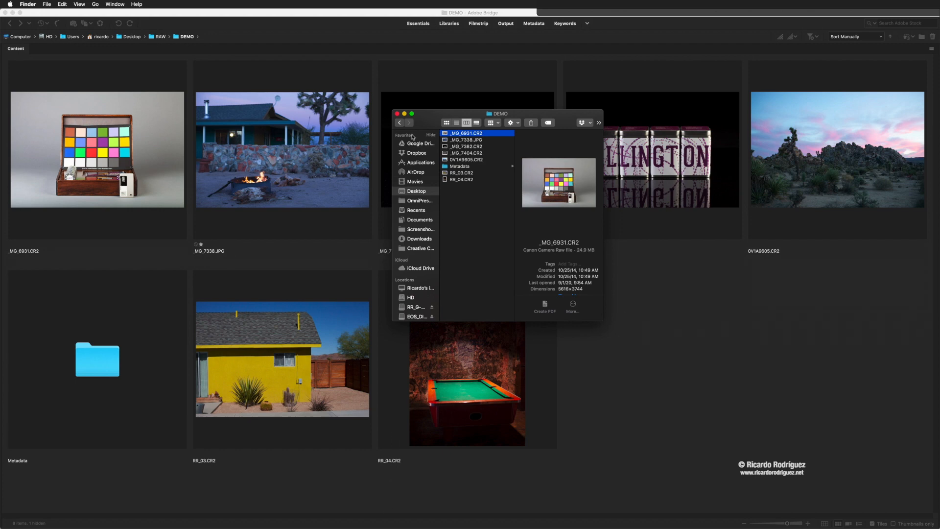
left_click_drag(423, 128, 532, 166)
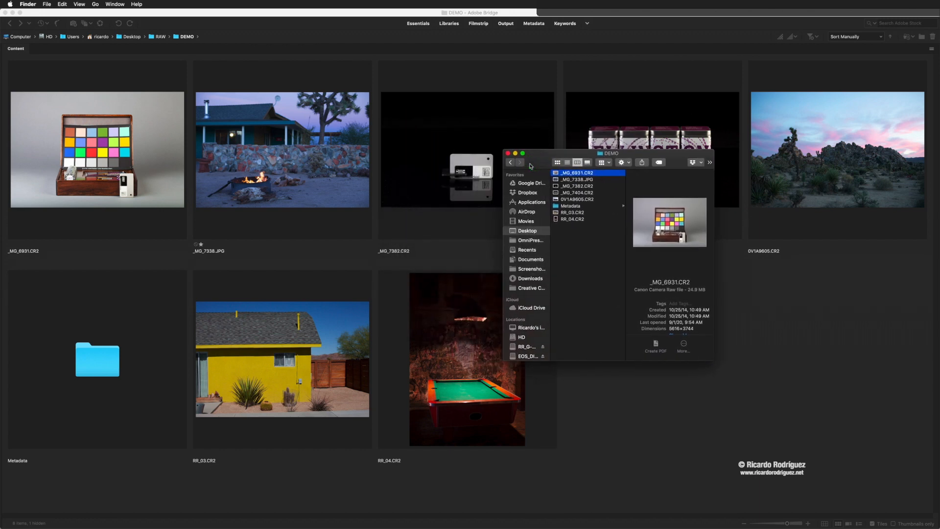
left_click_drag(530, 166, 502, 159)
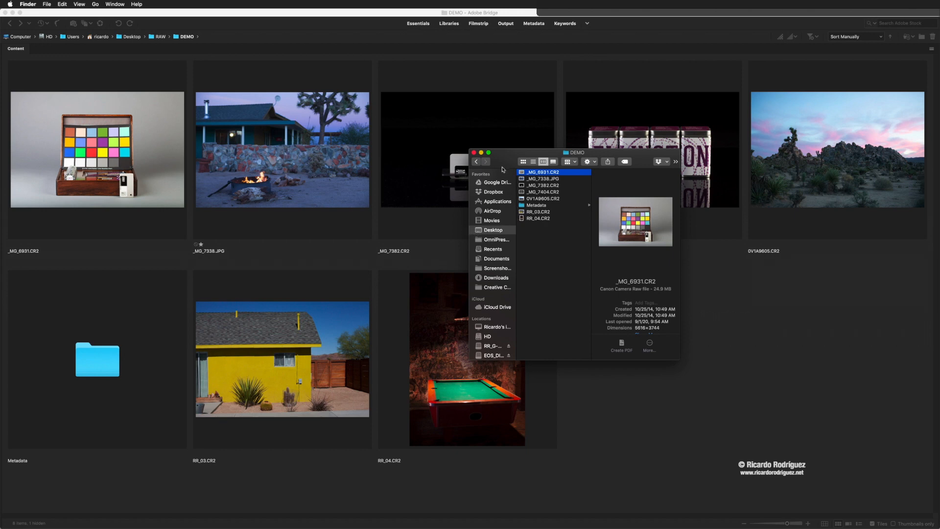
left_click_drag(504, 165, 646, 269)
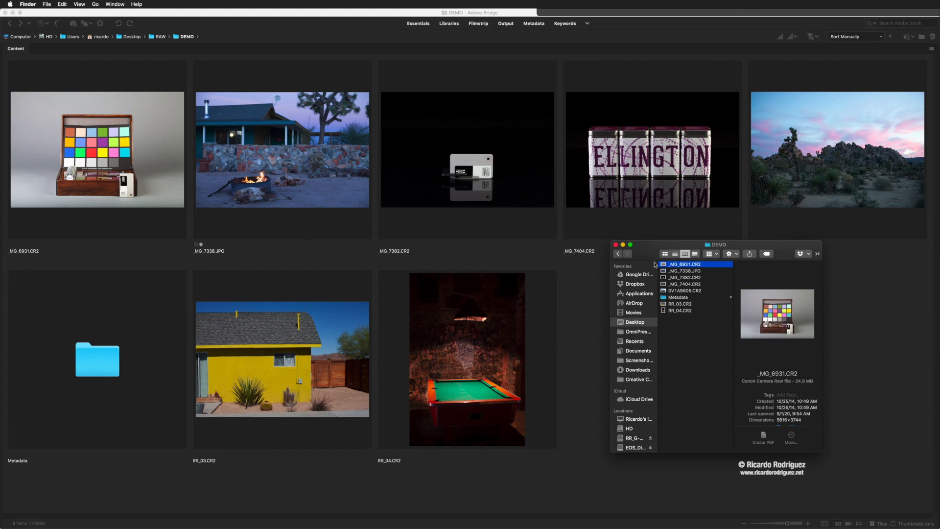
left_click_drag(650, 256, 536, 214)
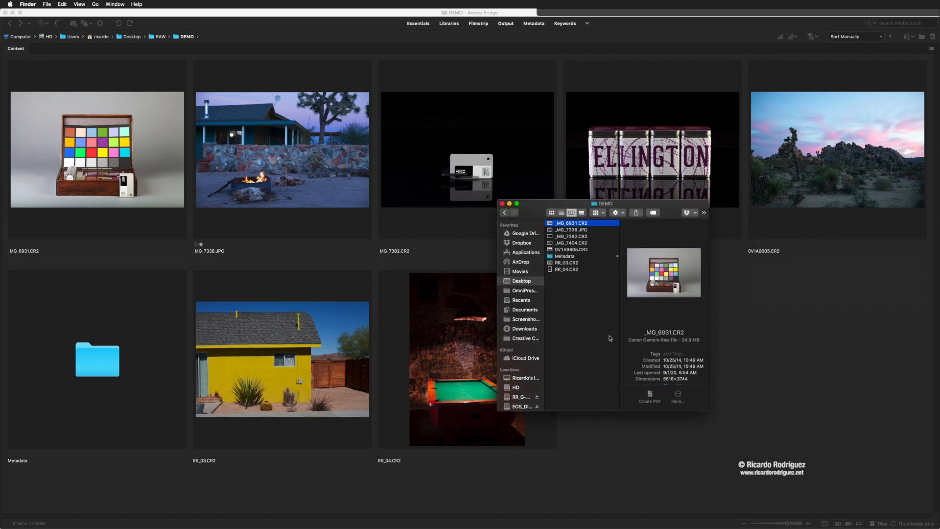
left_click_drag(530, 220, 456, 237)
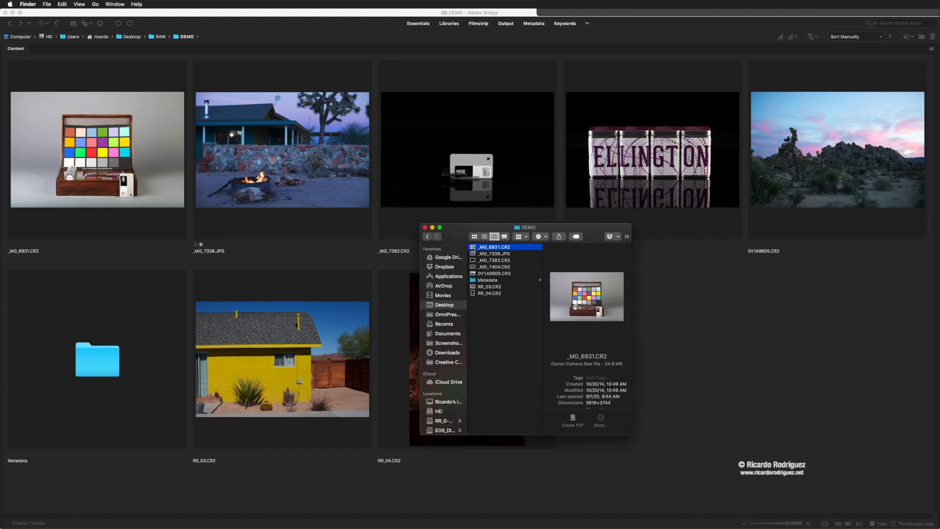
right_click(473, 249)
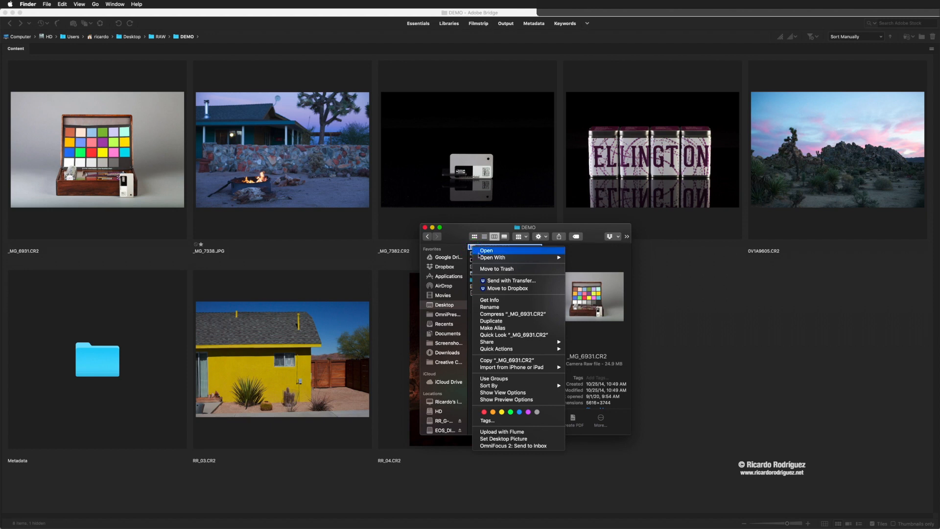
mouse_move(489, 262)
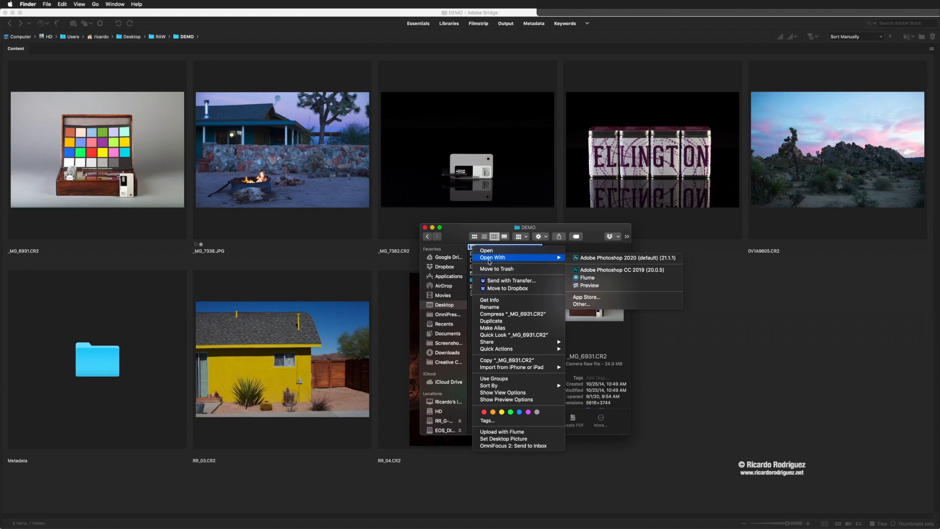
left_click(461, 231)
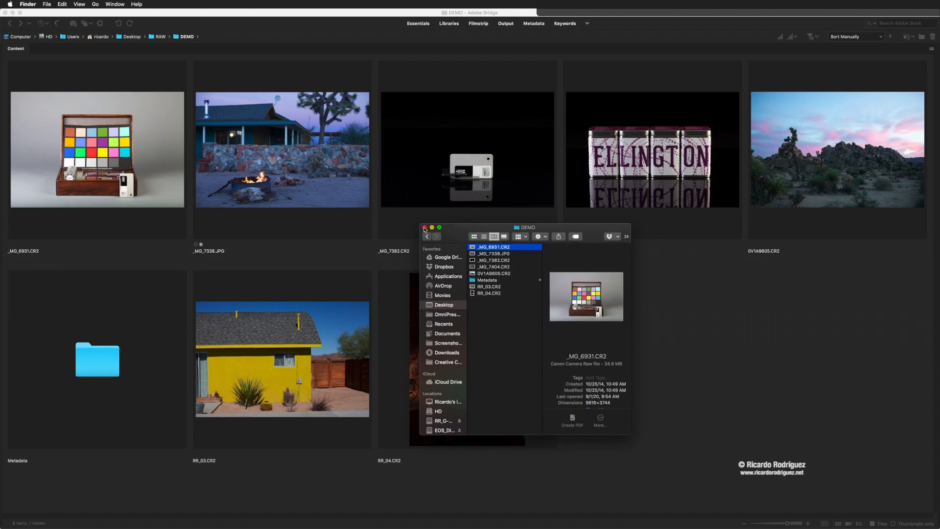
left_click(402, 216)
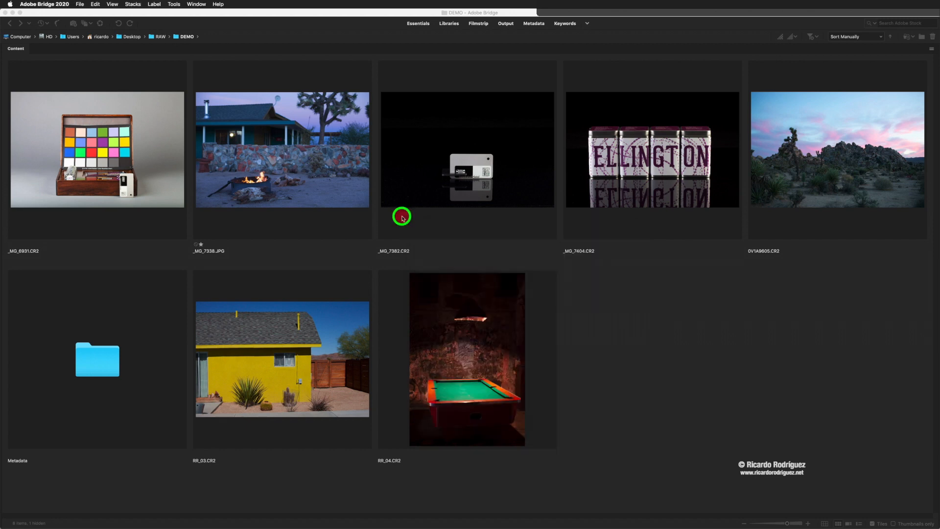
left_click(630, 287)
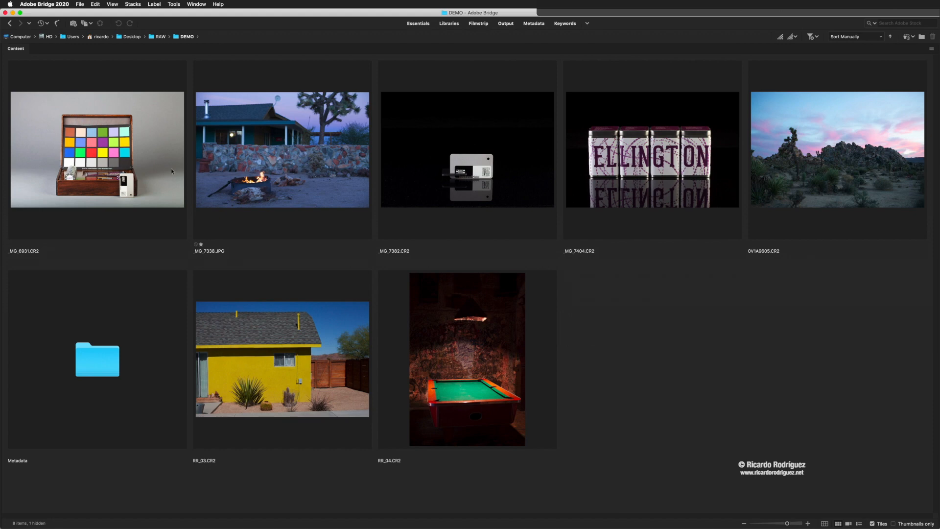
Select everything in the DEMO folder except the Metadata subfolder and open the raw files in Photoshop's Camera Raw.
left_click(118, 154)
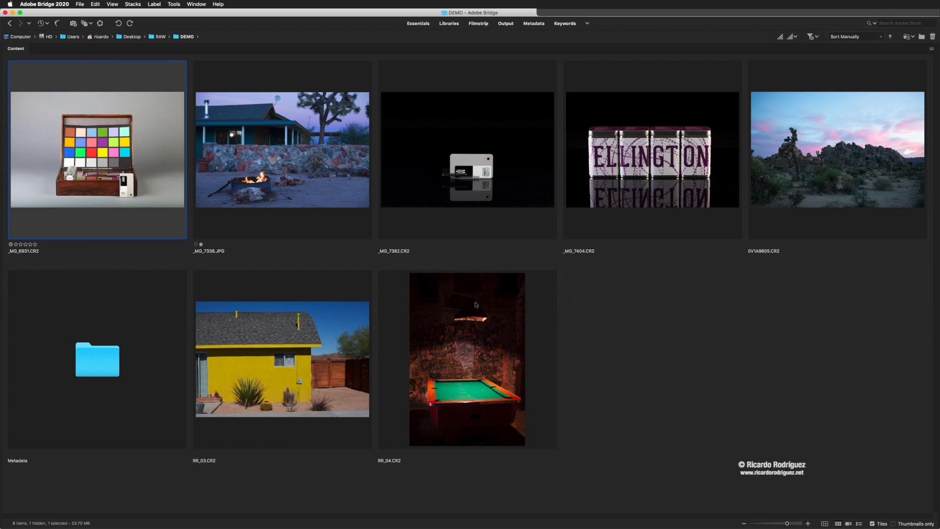
key("super+a")
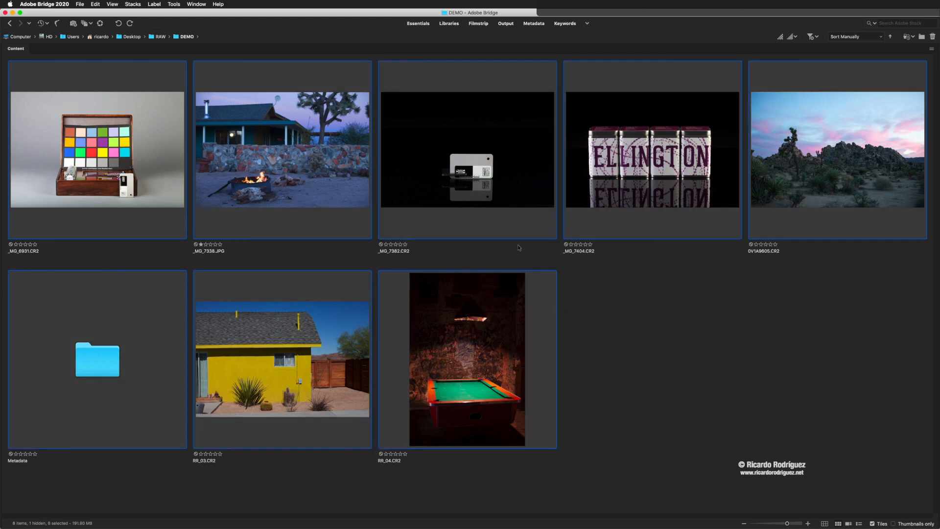
left_click(119, 330, "super")
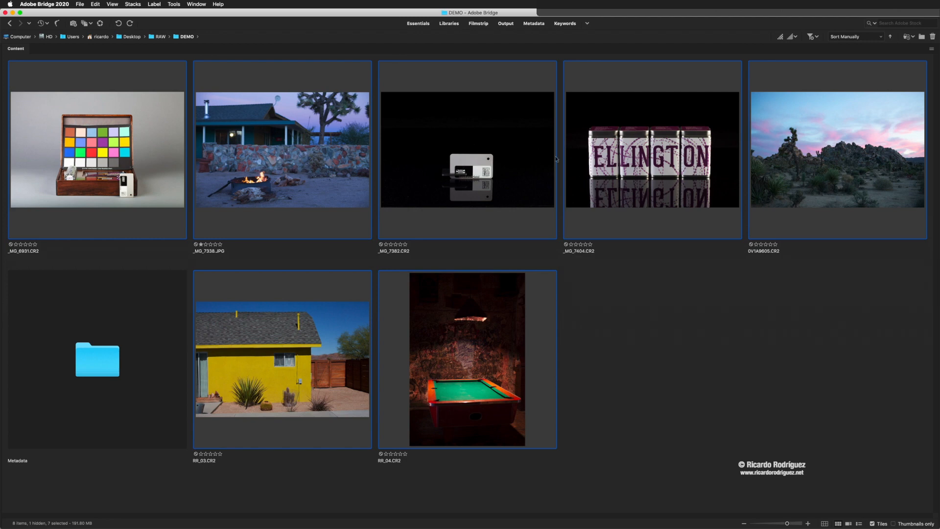
double_click(485, 149)
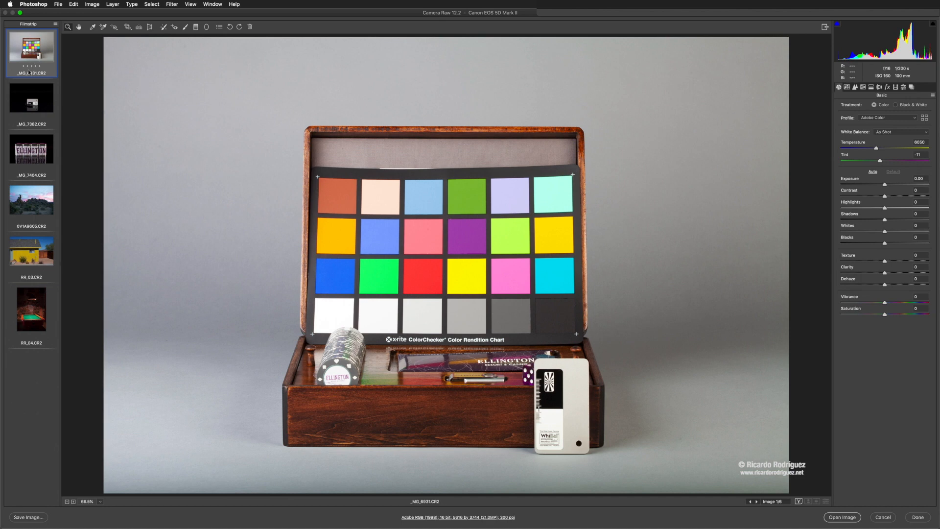
View the raw images _MG_7382.CR2, _MG_7404.CR2 and 0V1A9605.CR2 one after another.
left_click(30, 101)
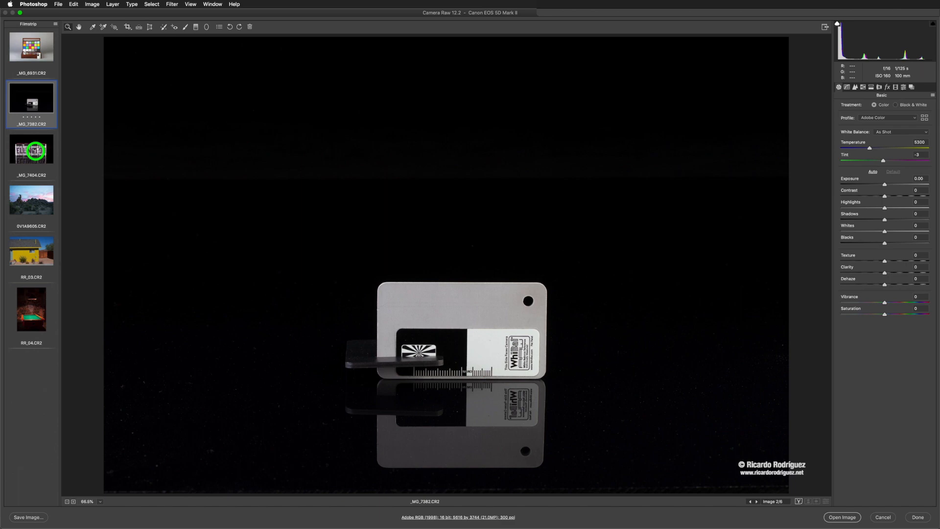
left_click(36, 150)
left_click(35, 207)
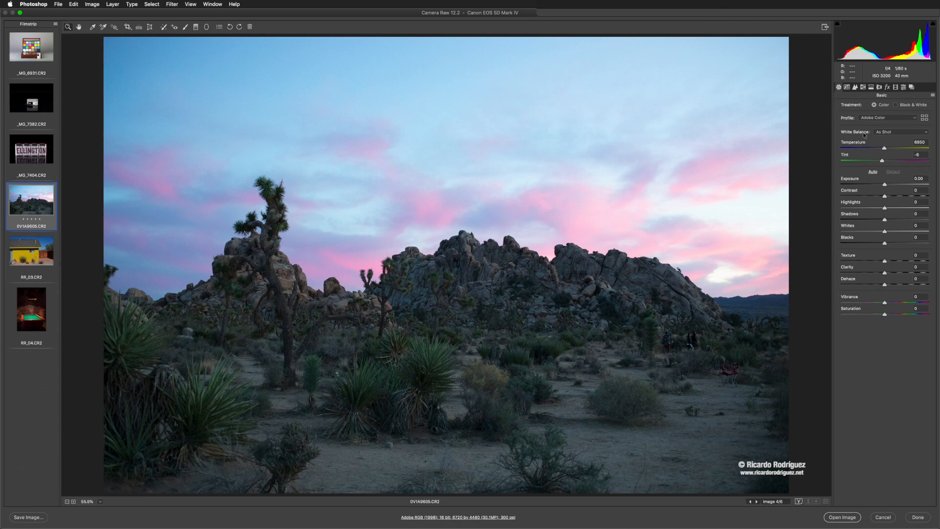
Review the adjustment categories available for 0V1A9605.CR2, including HSL, grain and vignetting, and return to the basic adjustments.
left_click(847, 86)
left_click(855, 87)
left_click(863, 87)
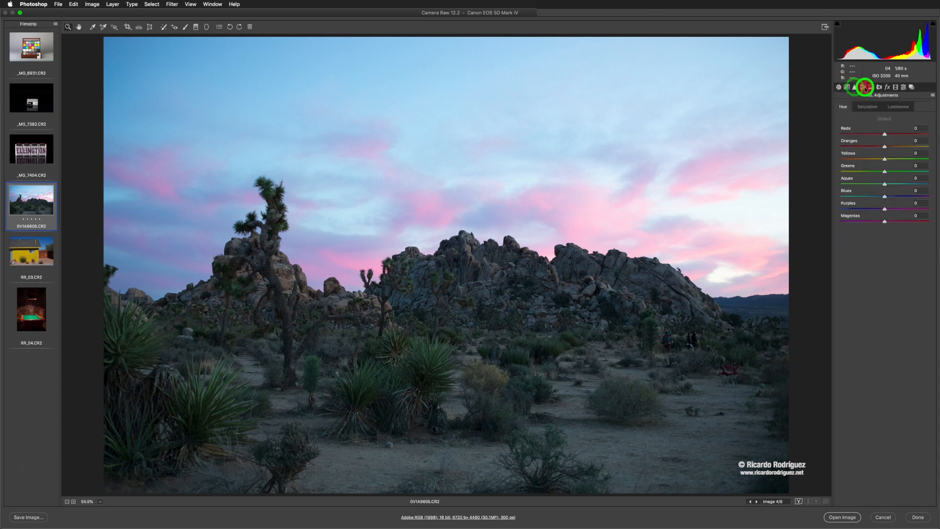
left_click(871, 87)
left_click(879, 86)
left_click(887, 87)
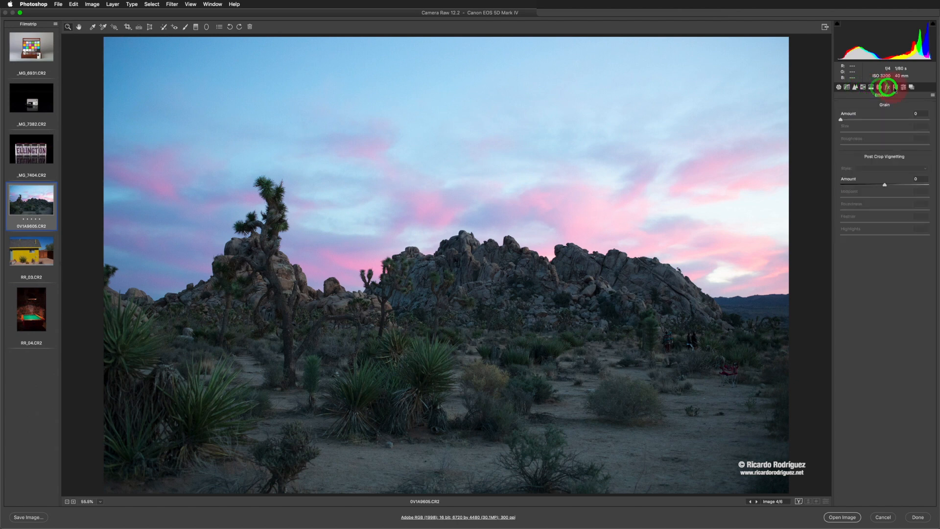
left_click(895, 86)
left_click(903, 86)
left_click(839, 87)
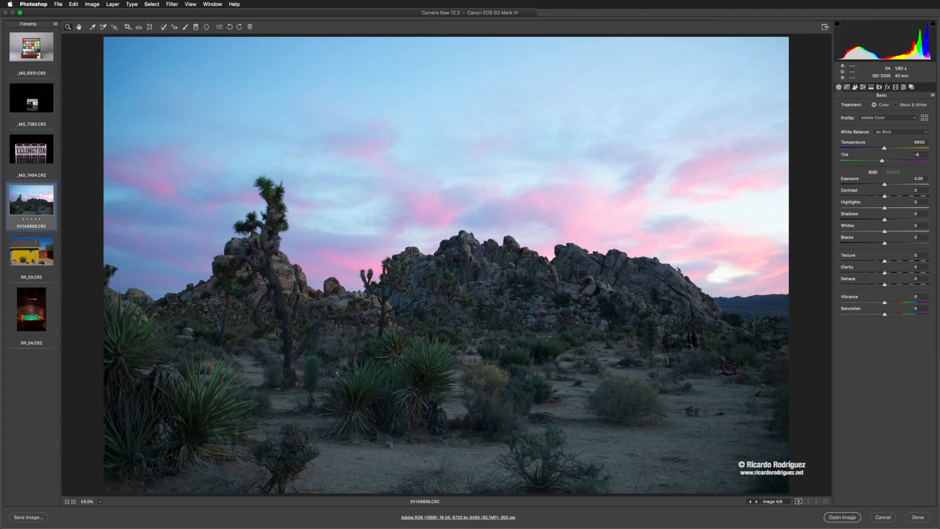
View RR_03.CR2 and RR_04.CR2, and look through the color profiles available for RR_04.CR2.
left_click(38, 283)
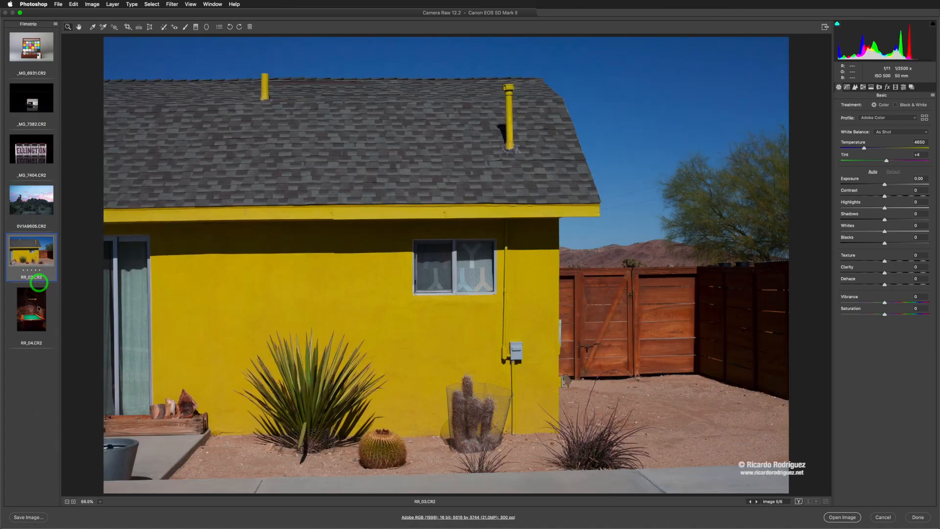
left_click(38, 308)
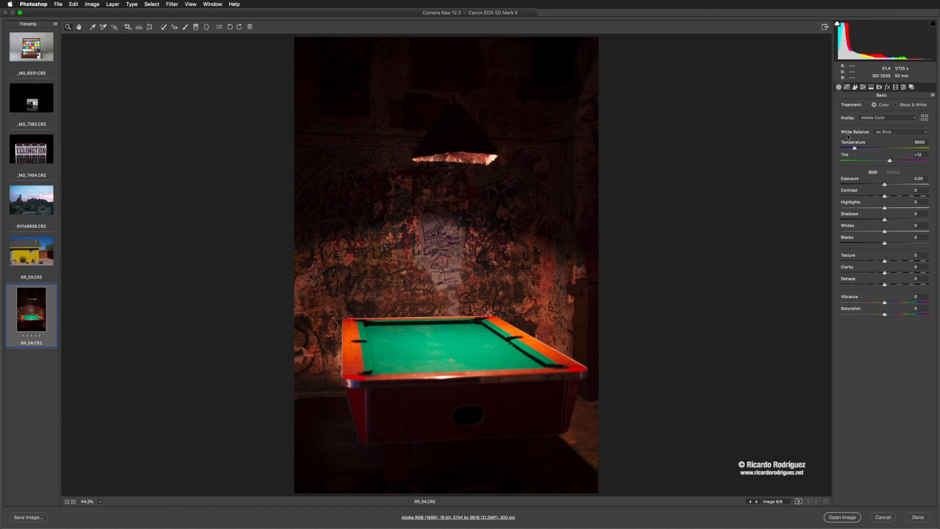
left_click(874, 118)
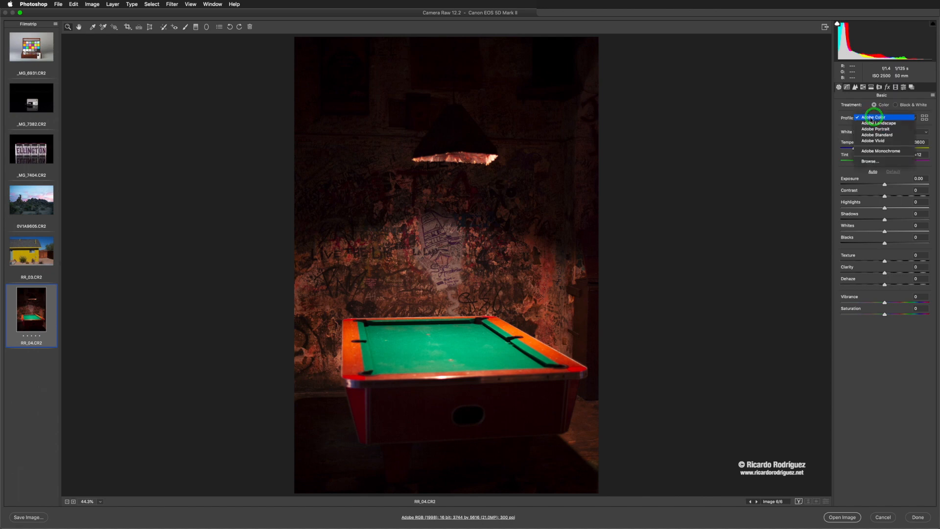
left_click(874, 118)
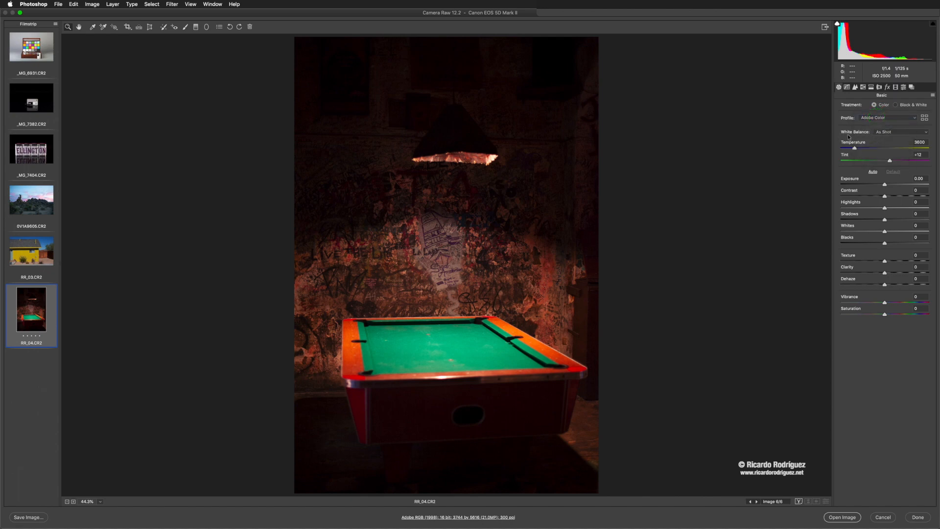
left_click(866, 119)
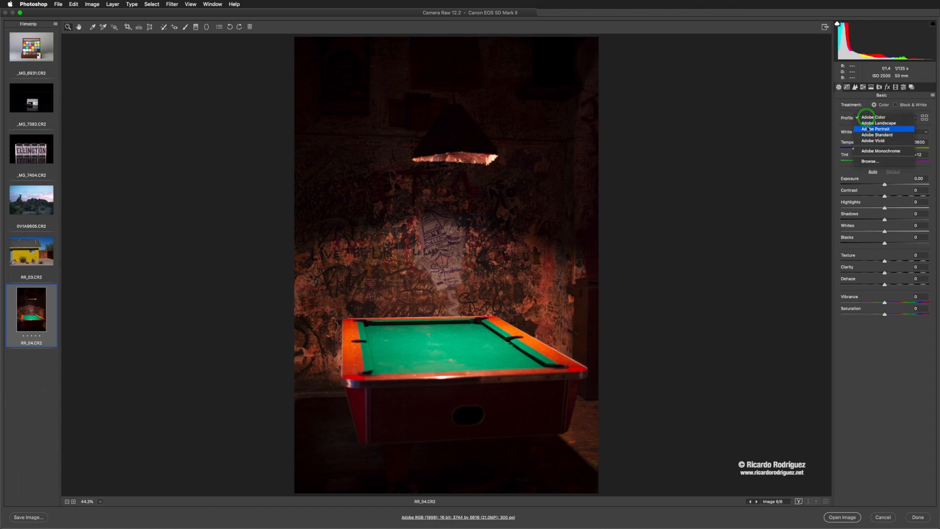
left_click(872, 118)
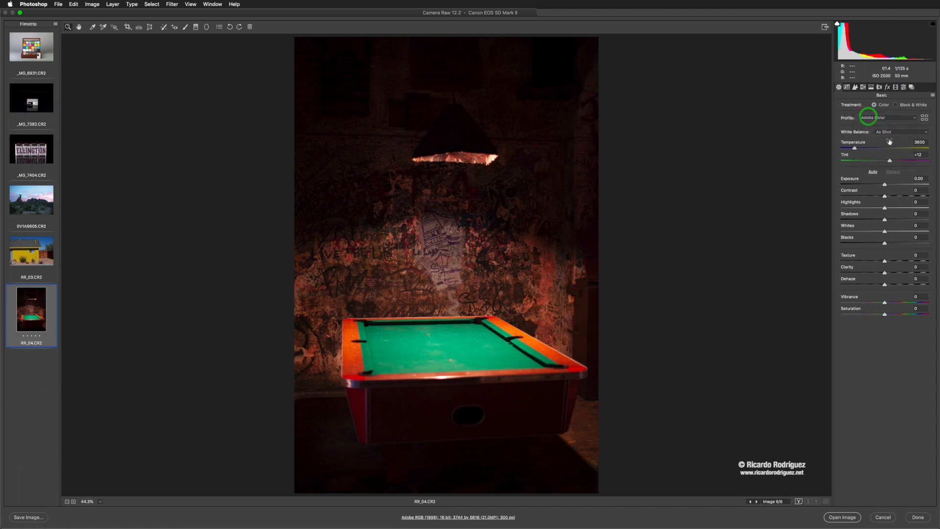
Try the Adobe Standard profile on RR_04.CR2 and switch back to Adobe Color.
left_click(873, 117)
left_click(891, 135)
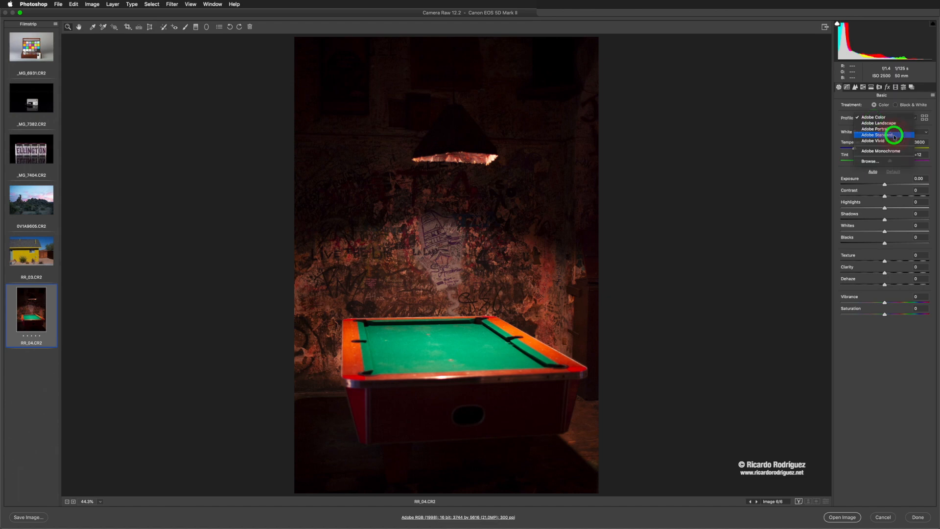
left_click(881, 118)
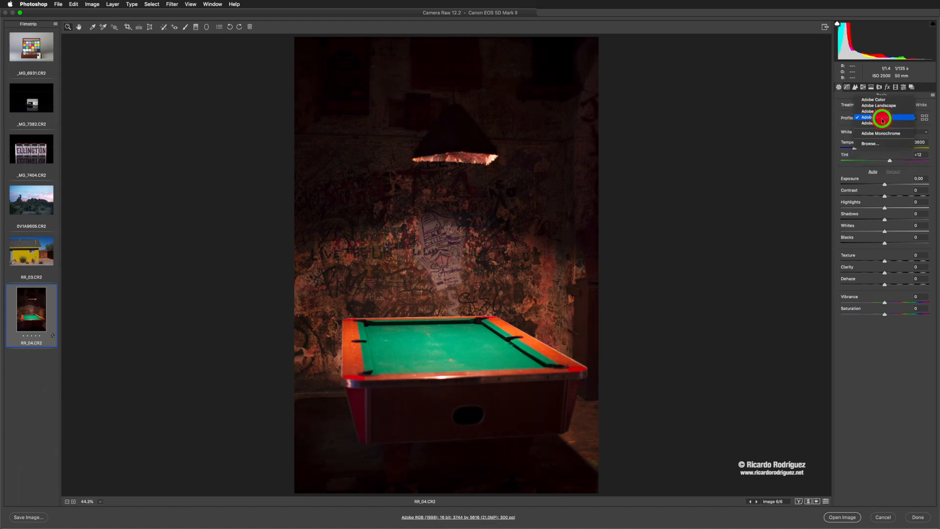
left_click(874, 100)
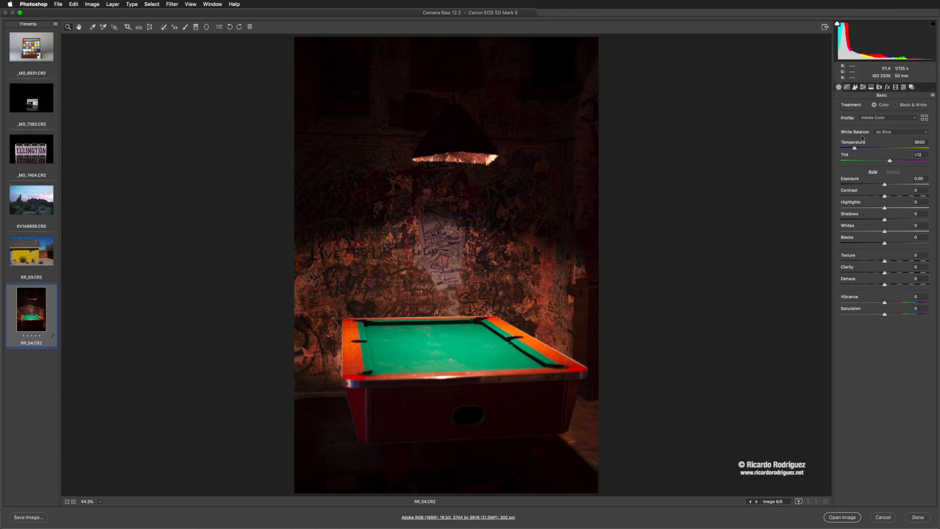
Compare the Auto, Daylight and Cloudy white balance presets on the pool table photo, and return to Auto.
left_click(887, 134)
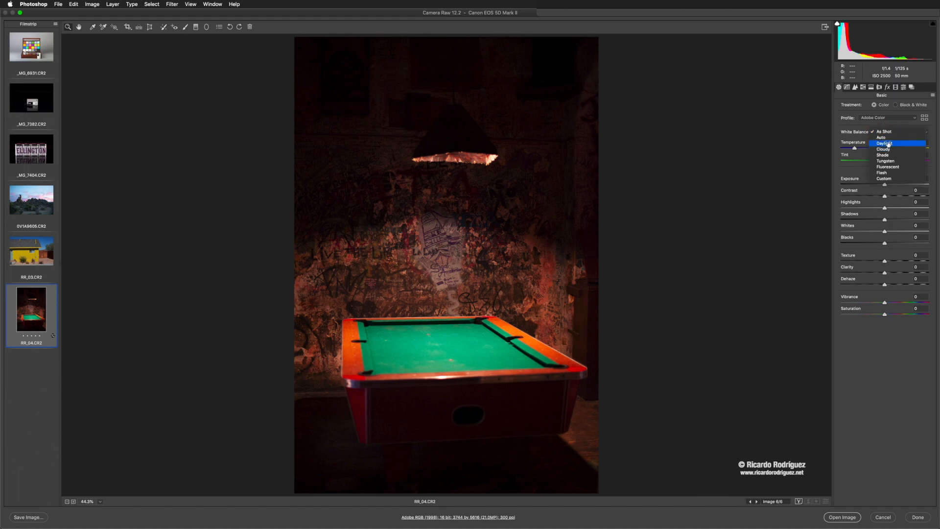
left_click(886, 140)
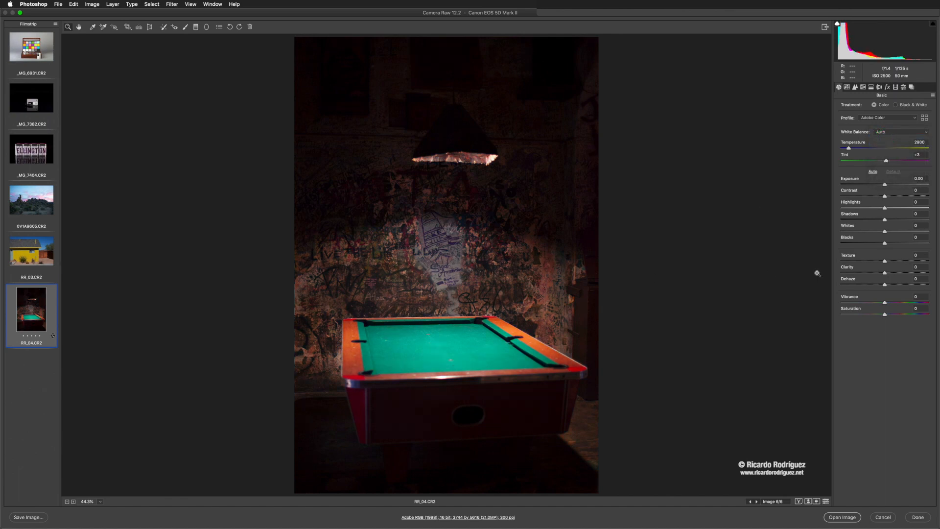
left_click(884, 132)
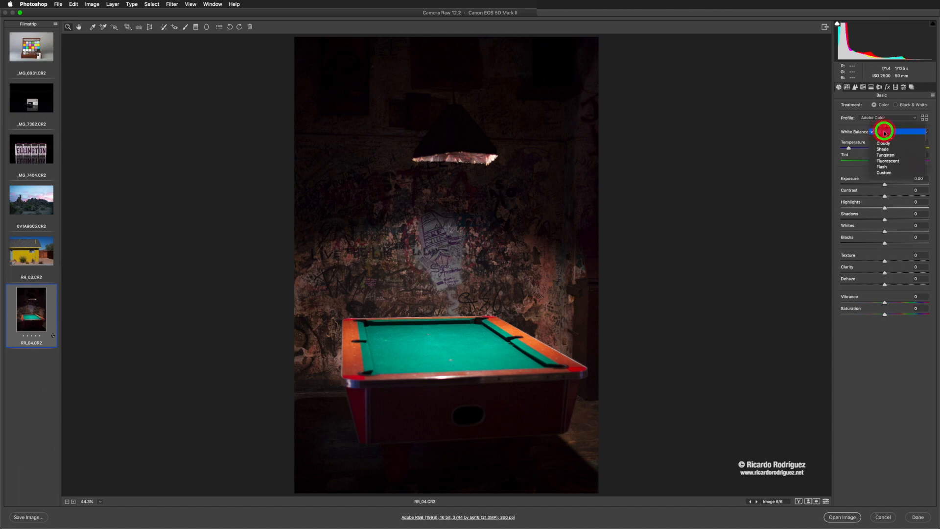
left_click(884, 137)
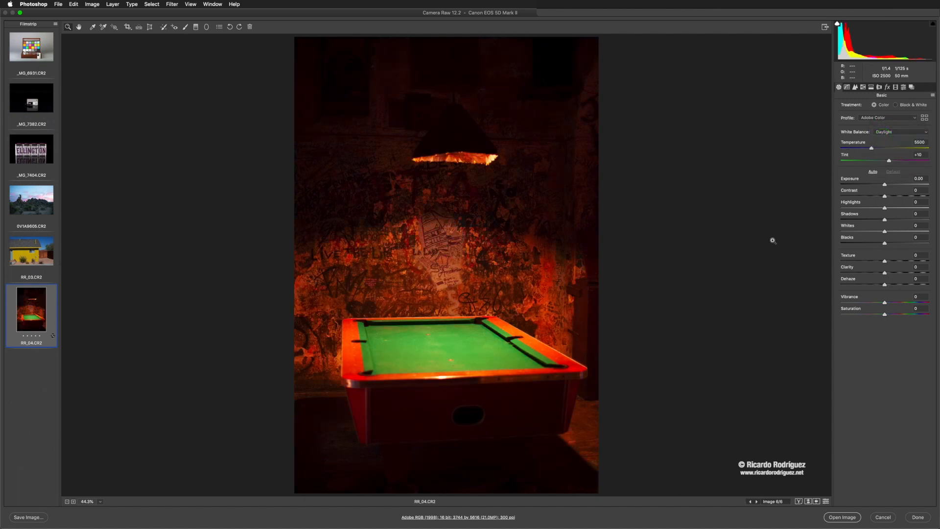
left_click(887, 135)
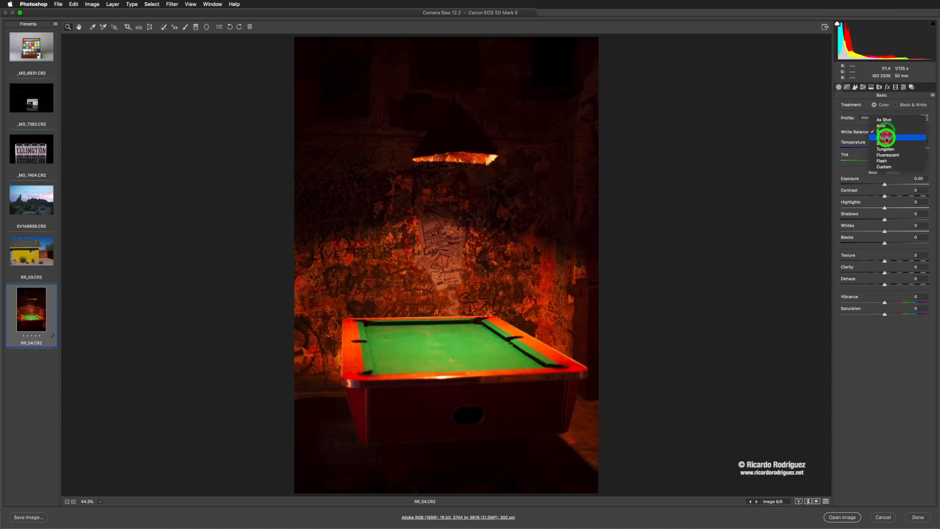
left_click(887, 135)
left_click(887, 135)
left_click(887, 136)
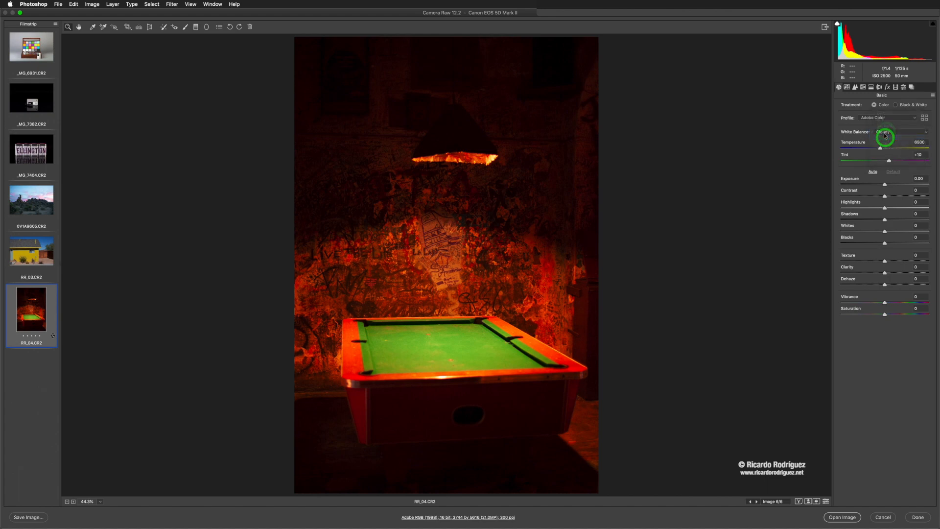
left_click(884, 132)
left_click(881, 114)
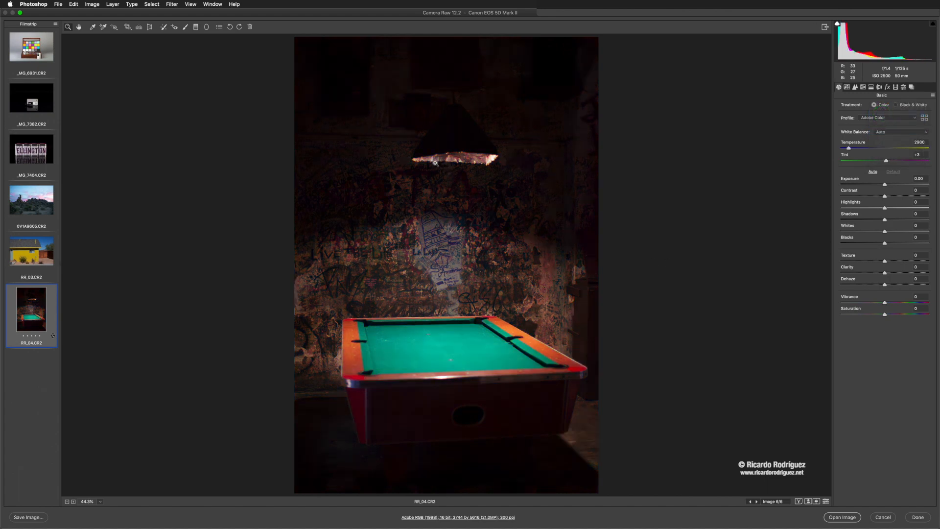
Customize the white balance of RR_04.CR2 with a temperature of about 3700 and a tint of +12.
left_click(848, 149)
left_click_drag(848, 148, 854, 149)
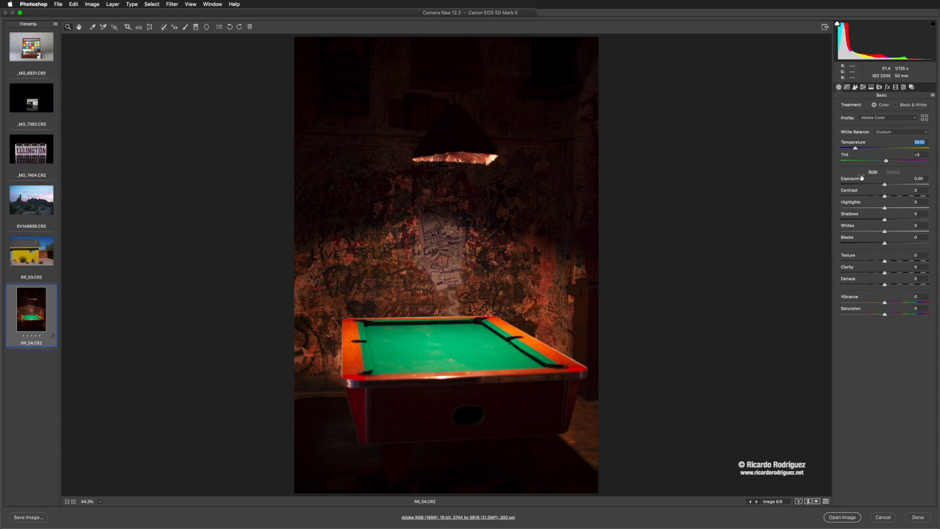
left_click_drag(856, 150, 886, 160)
left_click_drag(886, 163, 889, 162)
Try an exposure of +2.40 and reset it, leaving the temperature at about 3650 and the exposure at +1.10.
left_click_drag(884, 185, 905, 185)
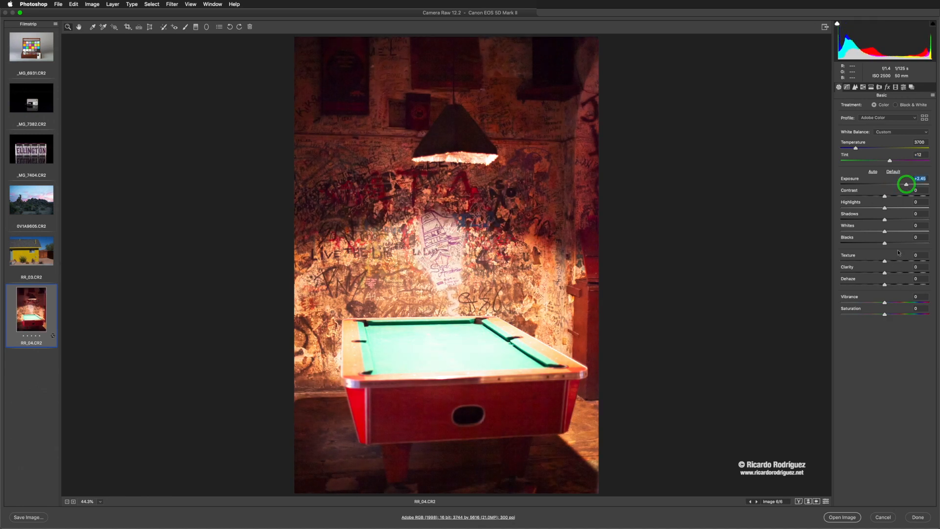
double_click(906, 185)
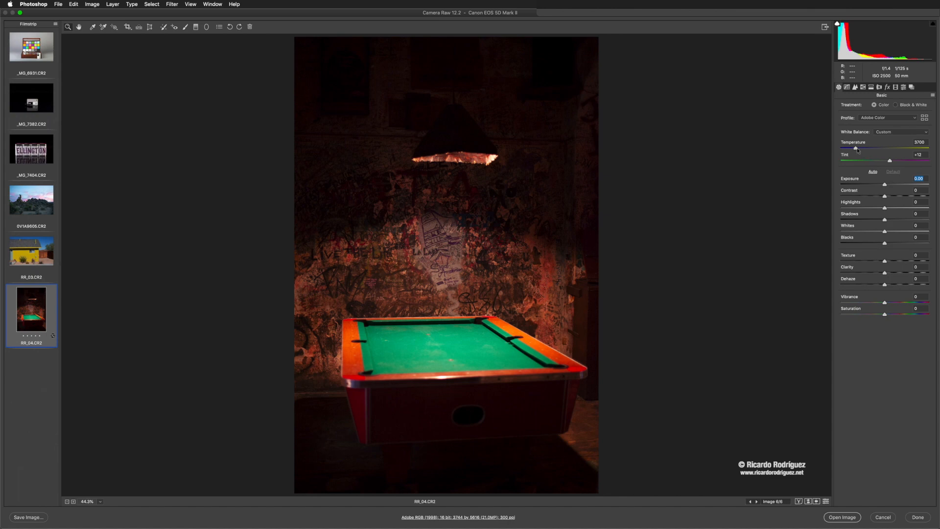
left_click_drag(857, 150, 856, 150)
mouse_move(885, 186)
left_mouse_down()
mouse_move(906, 184)
mouse_move(885, 184)
mouse_move(906, 184)
mouse_move(895, 186)
left_mouse_up()
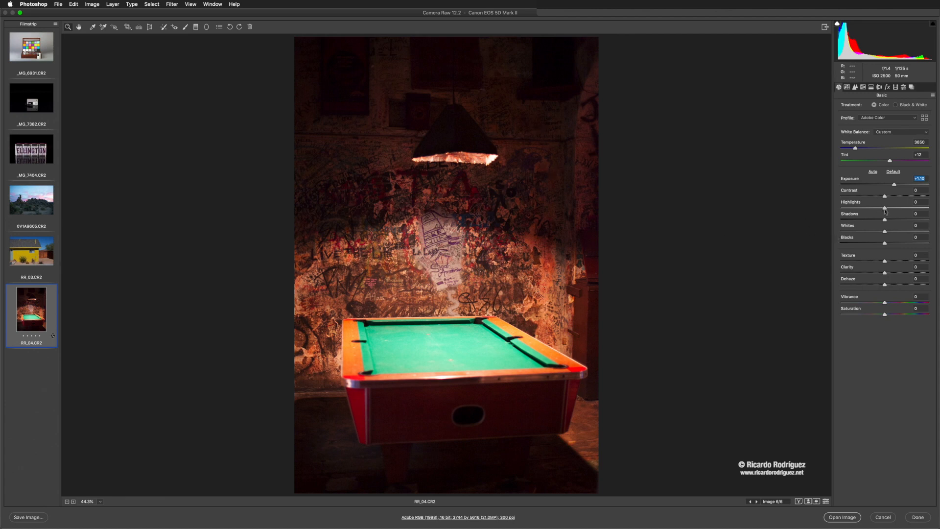
Balance the tones with highlights at -74 and shadows at +39, and lower the exposure to +0.75.
mouse_move(884, 208)
left_mouse_down()
mouse_move(846, 206)
mouse_move(878, 206)
mouse_move(867, 206)
left_mouse_up()
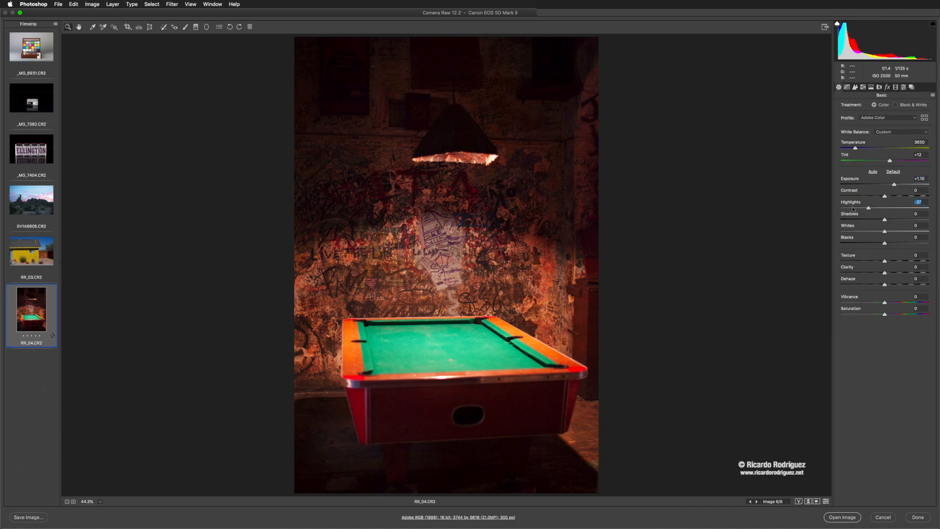
mouse_move(869, 208)
left_mouse_down()
mouse_move(854, 208)
mouse_move(871, 208)
mouse_move(863, 209)
left_mouse_up()
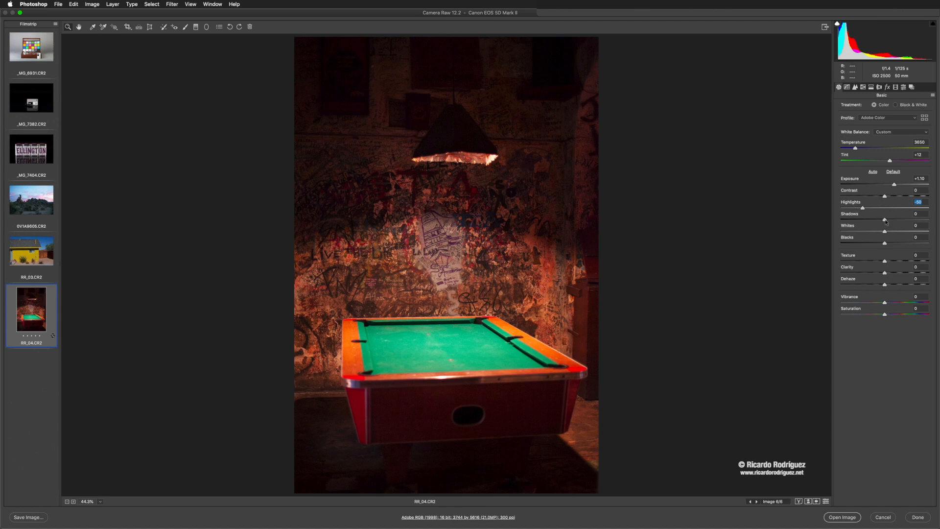
mouse_move(884, 221)
left_mouse_down()
mouse_move(917, 220)
mouse_move(897, 221)
left_mouse_up()
left_click_drag(863, 208, 814, 204)
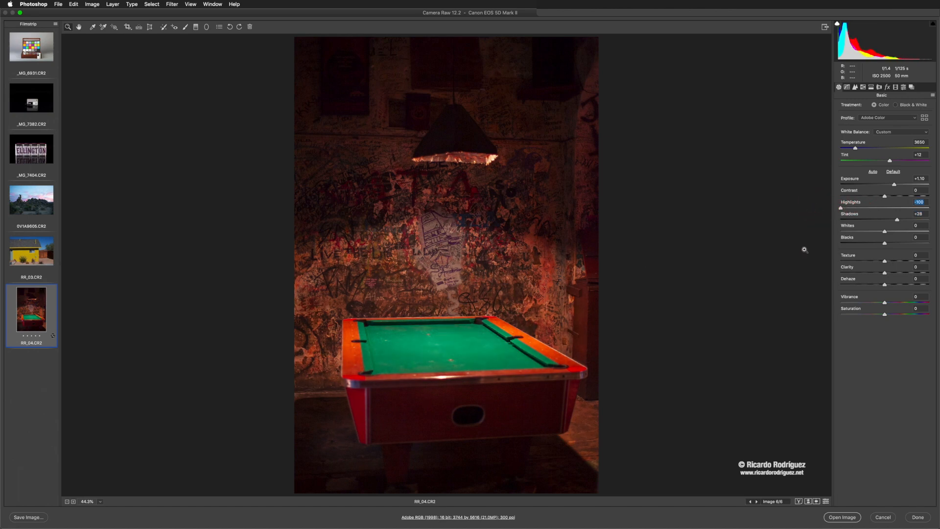
left_click_drag(840, 208, 900, 221)
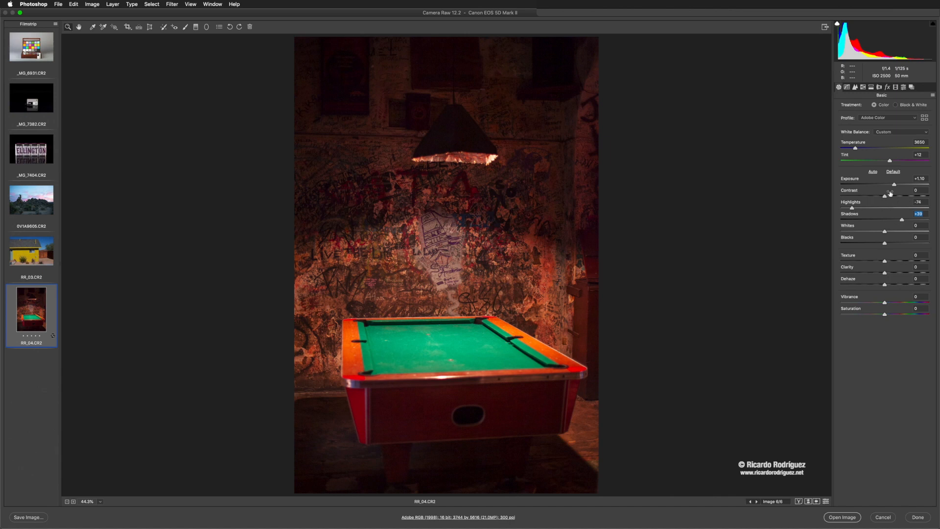
left_click_drag(893, 185, 891, 185)
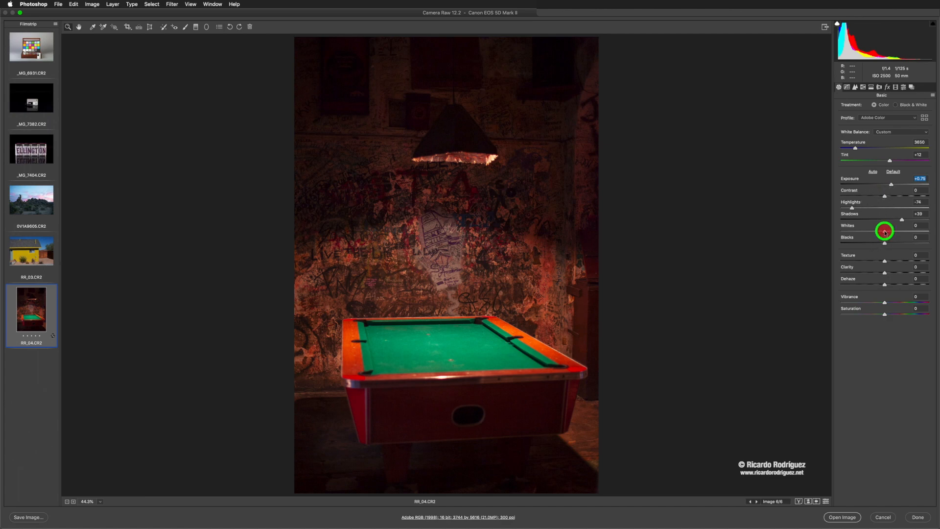
Lower the whites to -8 and the blacks to -3.
mouse_move(884, 232)
left_mouse_down()
mouse_move(856, 230)
mouse_move(881, 229)
mouse_move(862, 227)
mouse_move(881, 229)
mouse_move(866, 231)
mouse_move(881, 231)
mouse_move(883, 243)
left_mouse_up()
mouse_move(884, 244)
left_mouse_down()
mouse_move(823, 238)
mouse_move(877, 247)
left_mouse_up()
left_click_drag(878, 246, 938, 261)
Try the extremes of texture, a slight texture of +3, clarity of +8 and dehaze of about +6.
left_click_drag(935, 261, 935, 261)
mouse_move(927, 261)
left_mouse_down()
mouse_move(900, 260)
mouse_move(935, 260)
left_mouse_up()
left_click_drag(928, 260, 888, 262)
mouse_move(888, 262)
left_mouse_down()
mouse_move(903, 273)
mouse_move(891, 273)
left_mouse_up()
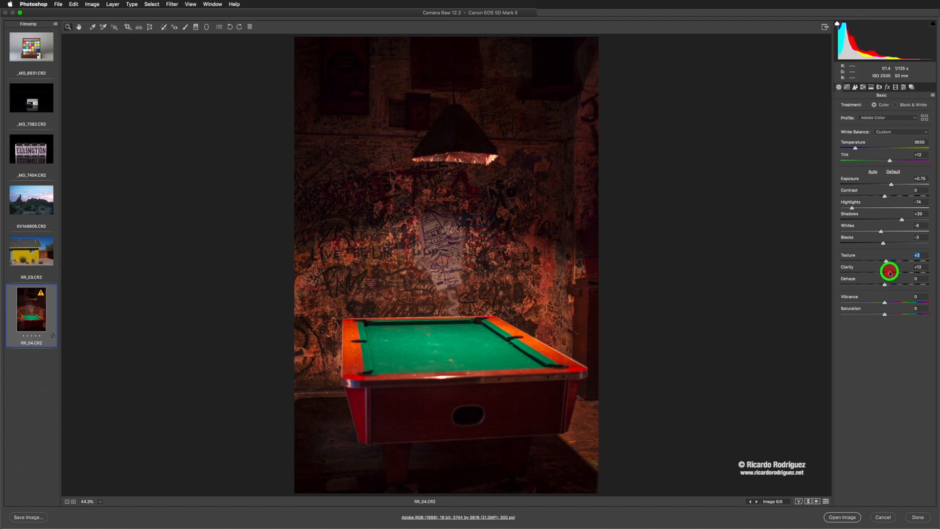
left_click_drag(889, 273, 890, 281)
mouse_move(885, 287)
left_mouse_down()
mouse_move(897, 283)
mouse_move(881, 285)
left_mouse_up()
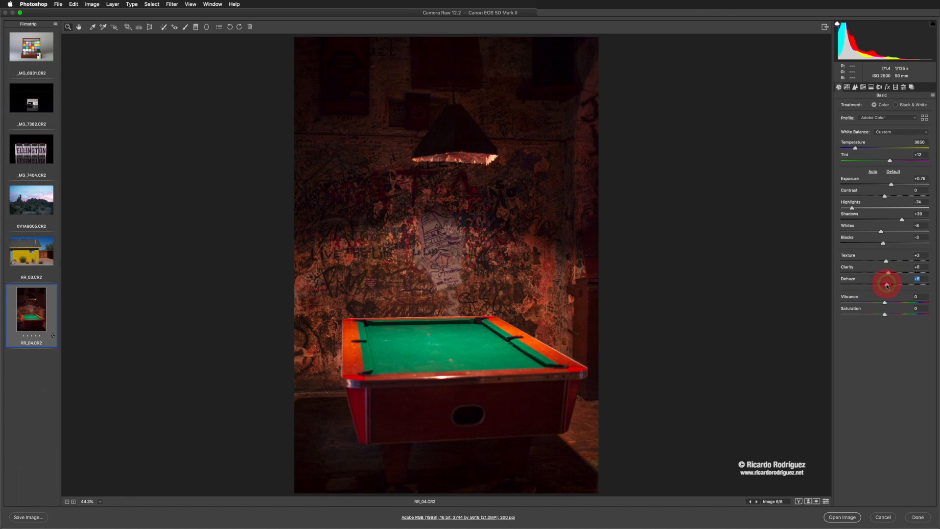
left_click_drag(887, 286, 887, 286)
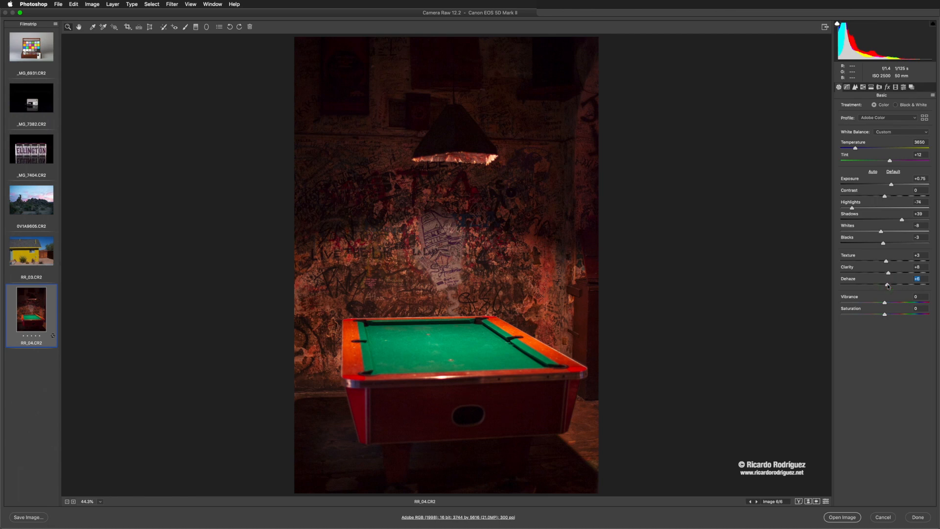
left_click_drag(887, 285, 886, 274)
Reset texture and dehaze to 0 and set clarity to +3.
double_click(885, 260)
double_click(885, 272)
double_click(886, 284)
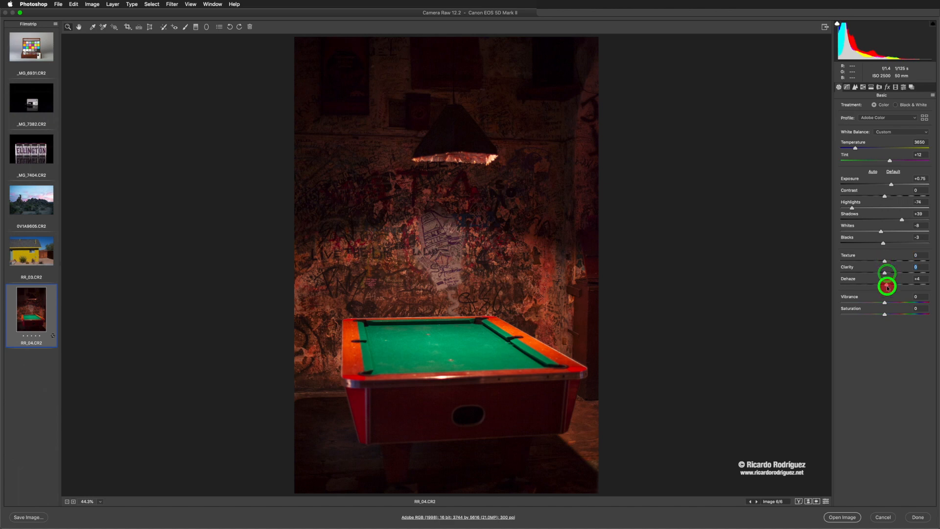
mouse_move(885, 273)
left_mouse_down()
mouse_move(935, 273)
mouse_move(886, 275)
left_mouse_up()
Test a saturation of about -18, then set the photo's saturation to -7.
mouse_move(884, 301)
left_mouse_down()
mouse_move(927, 302)
mouse_move(883, 300)
mouse_move(888, 315)
mouse_move(937, 316)
mouse_move(886, 318)
mouse_move(883, 303)
mouse_move(913, 304)
mouse_move(884, 302)
left_mouse_up()
left_click(884, 314)
left_click_drag(884, 317, 877, 316)
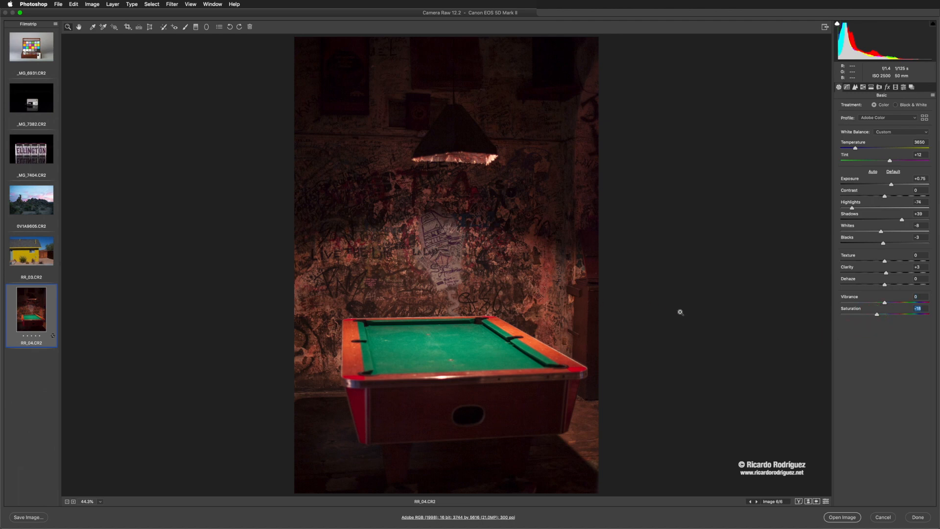
mouse_move(877, 315)
left_mouse_down()
mouse_move(897, 314)
mouse_move(879, 314)
left_mouse_up()
left_click(879, 314)
left_click_drag(880, 315, 881, 314)
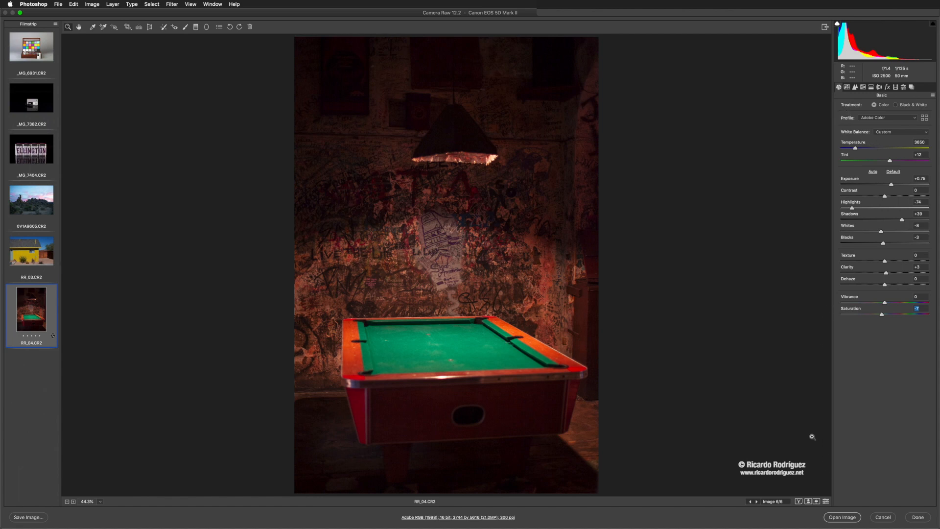
Compare the edited pool table photo with its default settings by repeatedly switching between before and after.
left_click(825, 502)
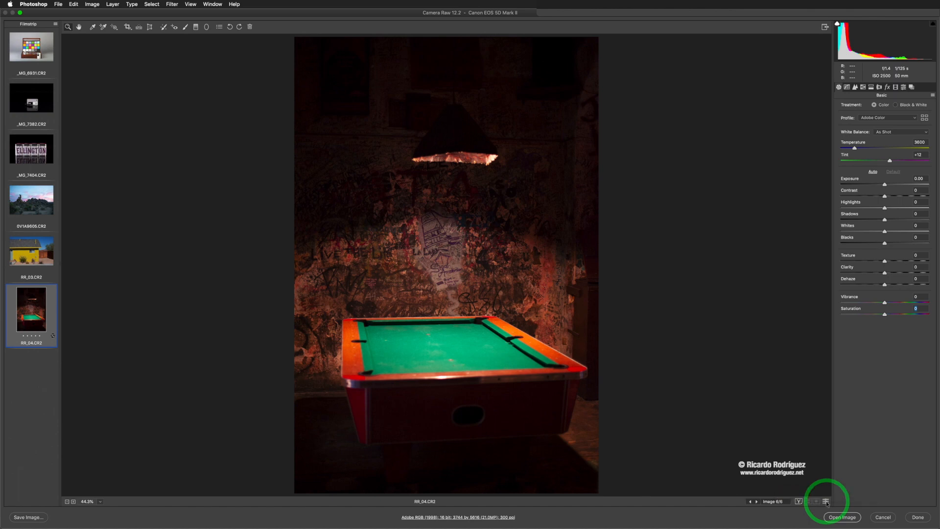
left_click(825, 502)
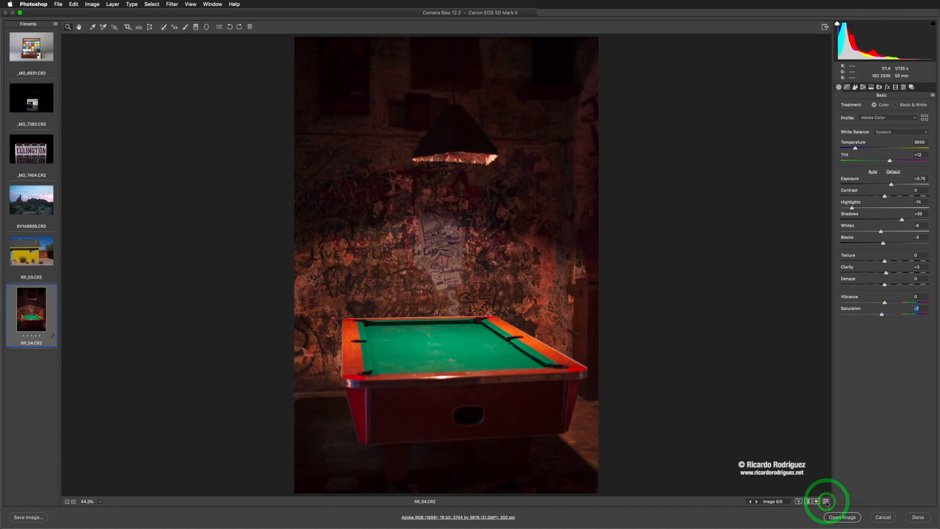
left_click(826, 503)
left_click(825, 503)
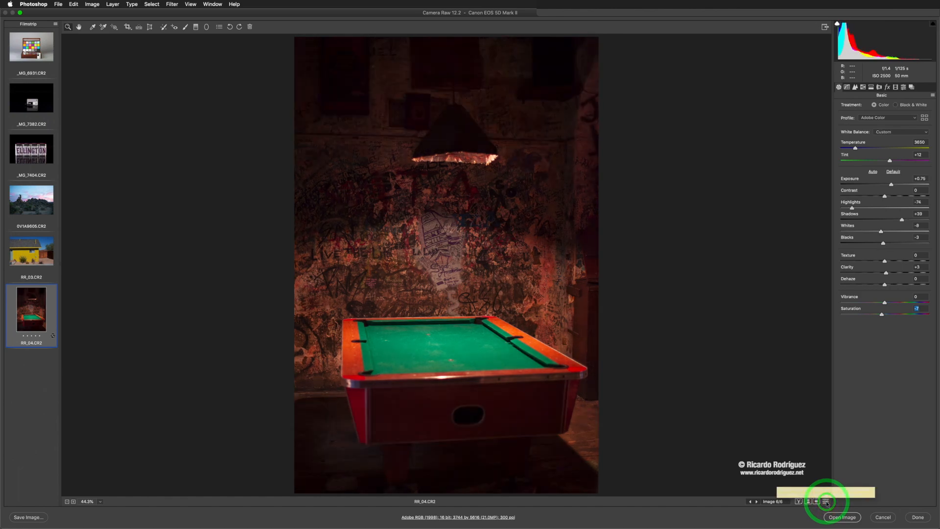
left_click(826, 502)
left_click(826, 502)
left_click(825, 502)
left_click(826, 502)
left_click(826, 502)
left_click(826, 502)
left_click(826, 502)
left_click(826, 502)
left_click(826, 502)
left_click(826, 502)
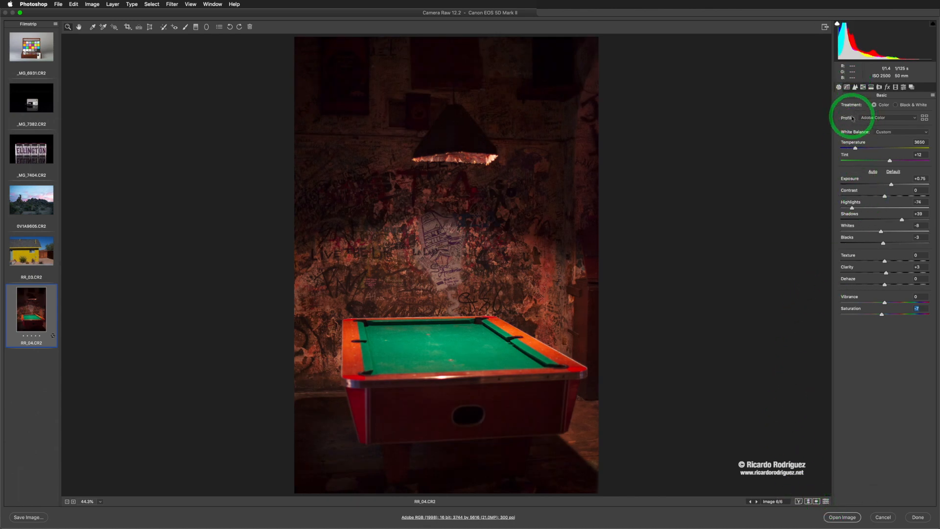
Increase the pool table photo's sharpening amount to 81.
left_click(846, 87)
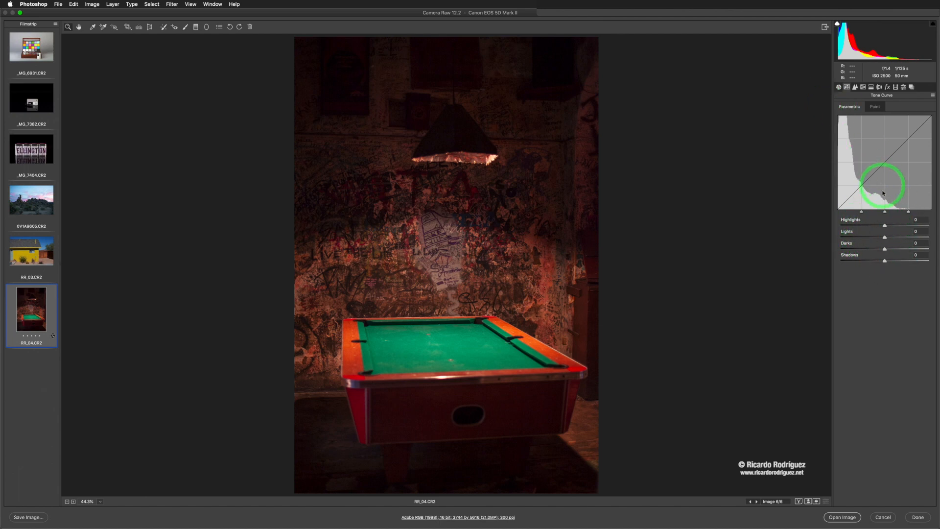
left_click(854, 90)
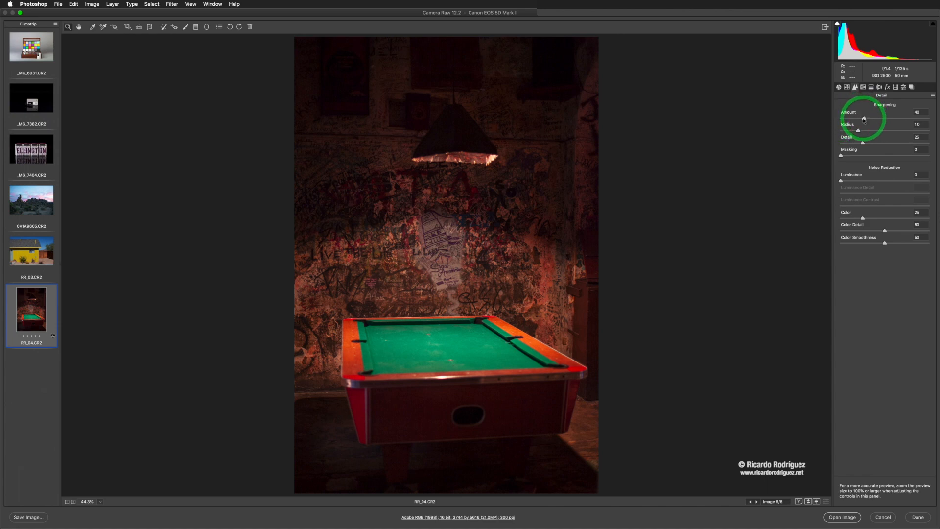
left_click_drag(863, 118, 887, 120)
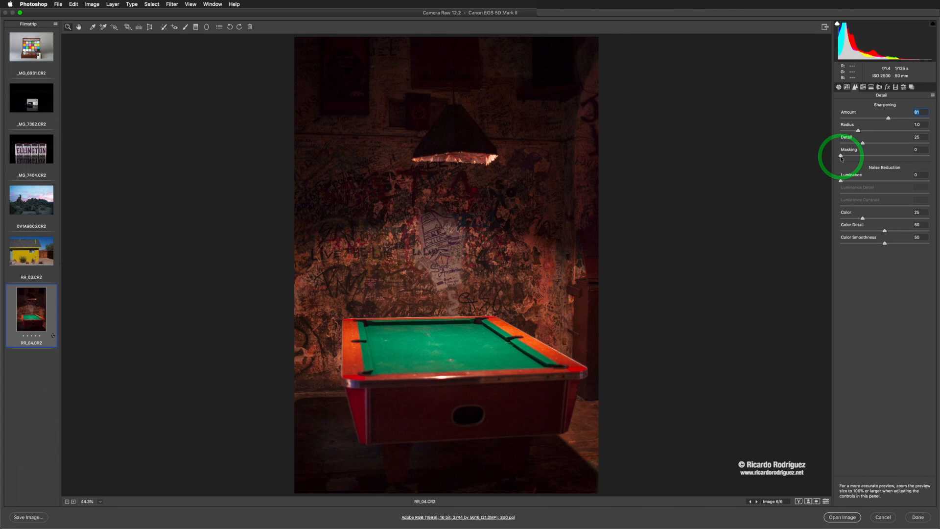
Set the sharpening masking to 80 while previewing the black-and-white edge mask.
key("alt")
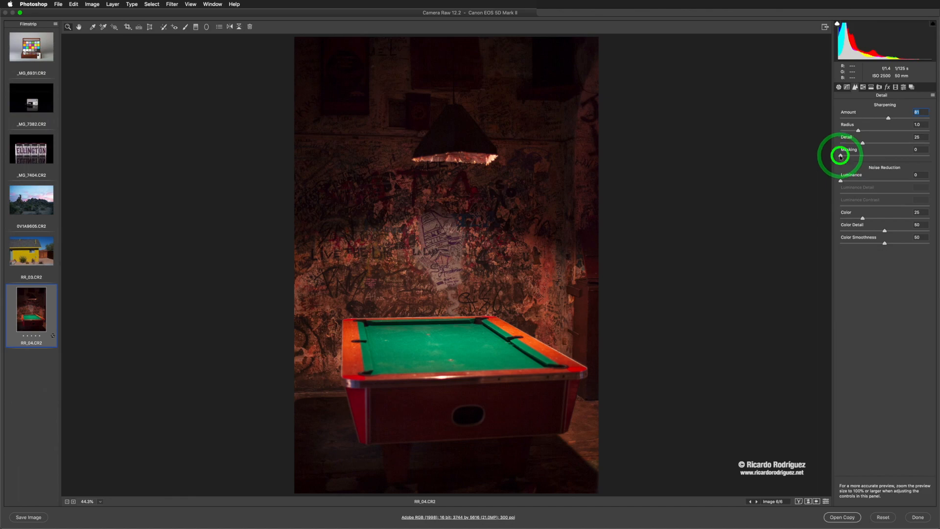
left_click_drag(840, 156, 909, 156)
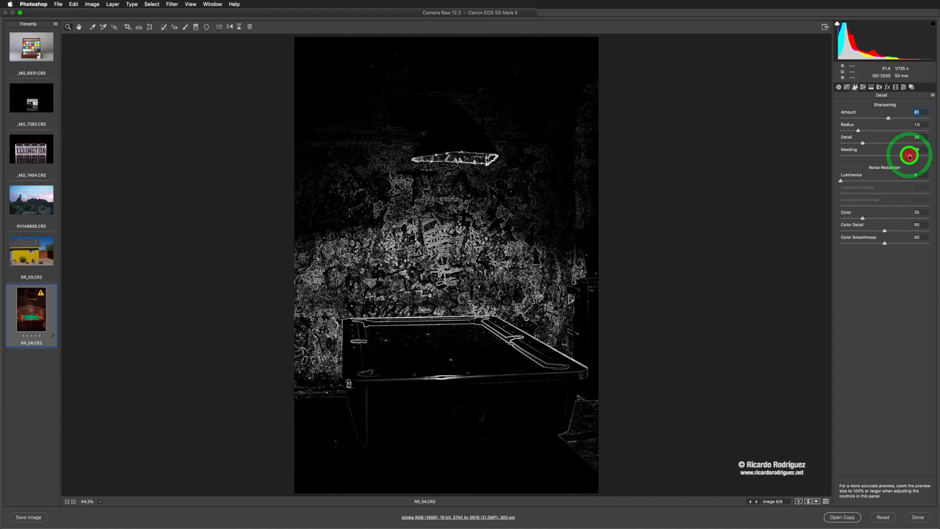
left_click_drag(909, 156, 908, 157)
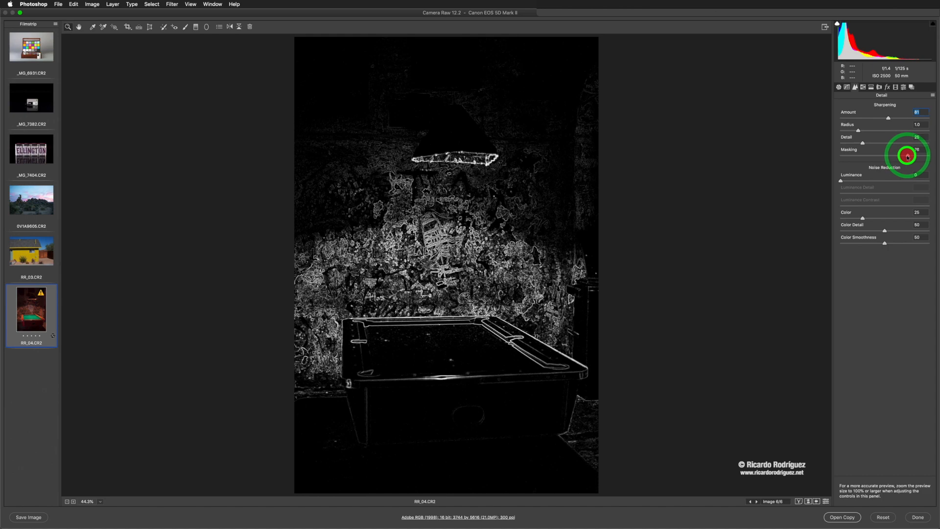
left_click_drag(908, 156, 907, 157)
mouse_move(907, 155)
left_mouse_down()
mouse_move(860, 157)
mouse_move(910, 155)
left_mouse_up()
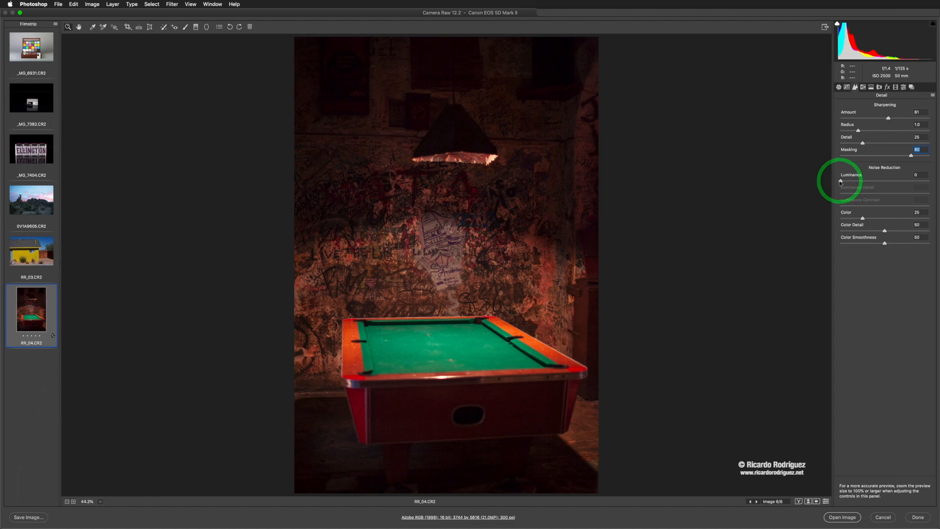
Test luminance noise reduction at 23 and 0 on a close-up of the dark wall, then set it to 15.
left_click_drag(840, 181, 860, 181)
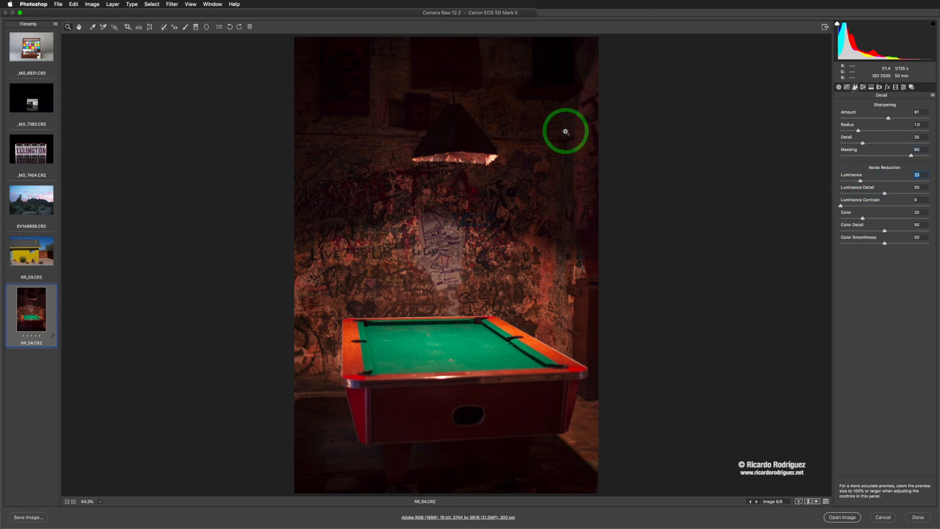
left_click(543, 110)
left_click(536, 139)
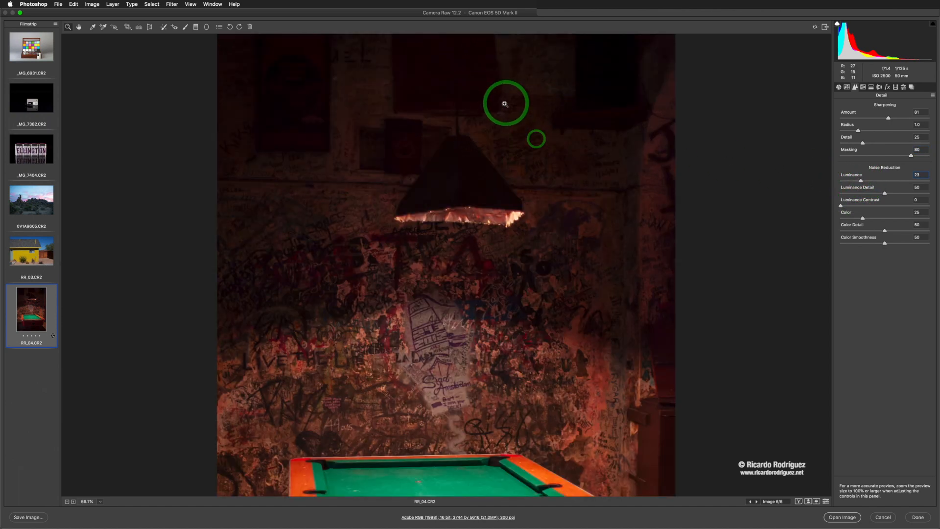
left_click(521, 102)
left_click(596, 146)
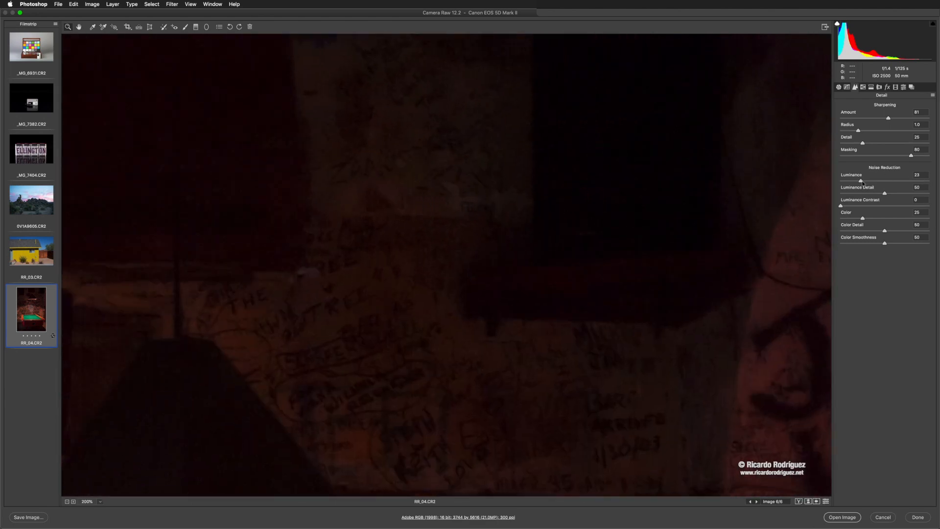
left_click_drag(860, 181, 803, 177)
left_click_drag(840, 181, 842, 181)
left_click_drag(843, 181, 854, 182)
left_click_drag(855, 182, 852, 185)
left_click(863, 88)
left_click(870, 87)
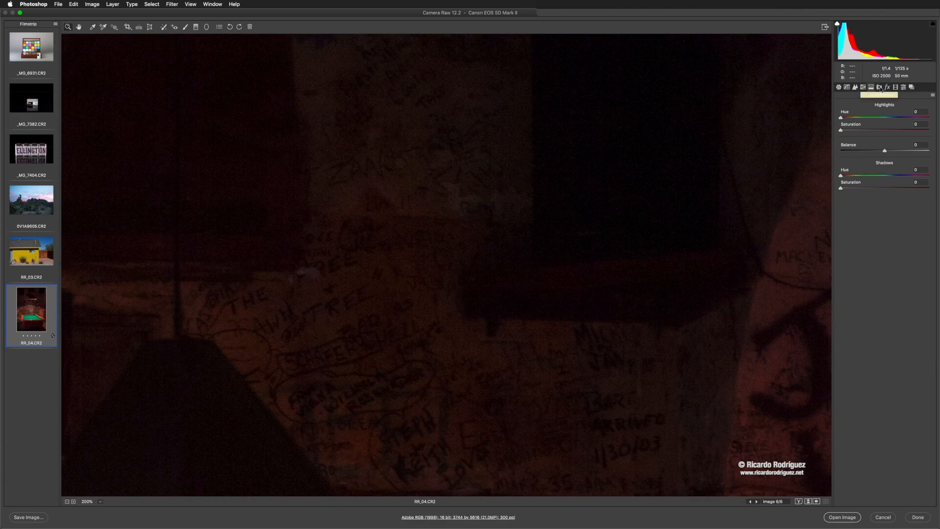
left_click(880, 88)
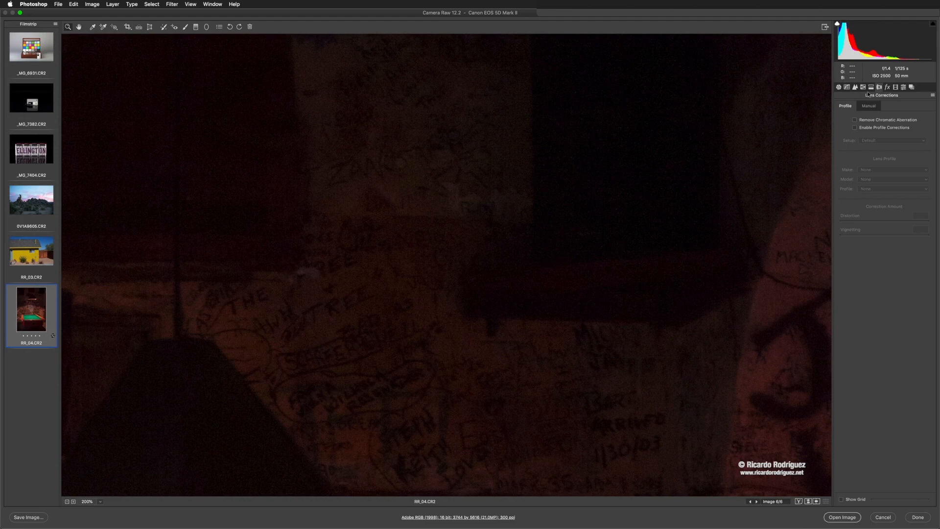
left_click(838, 88)
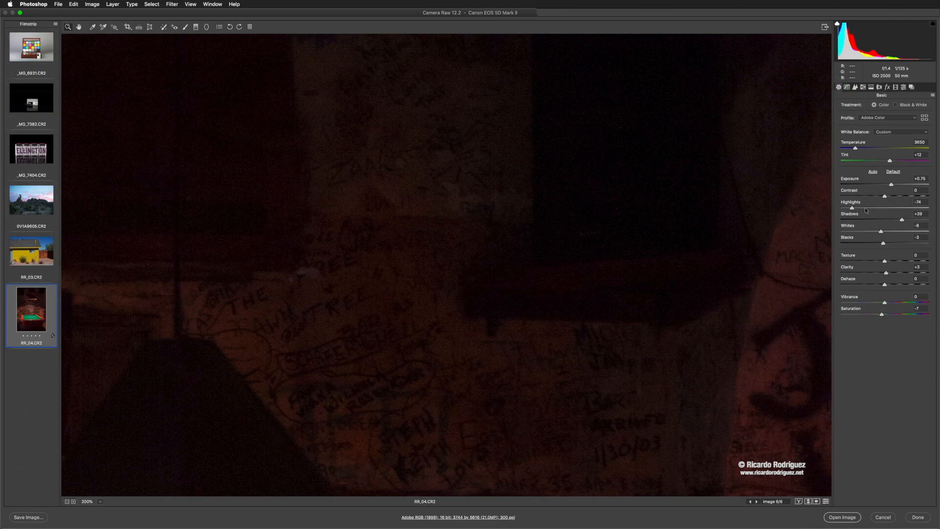
left_click(854, 88)
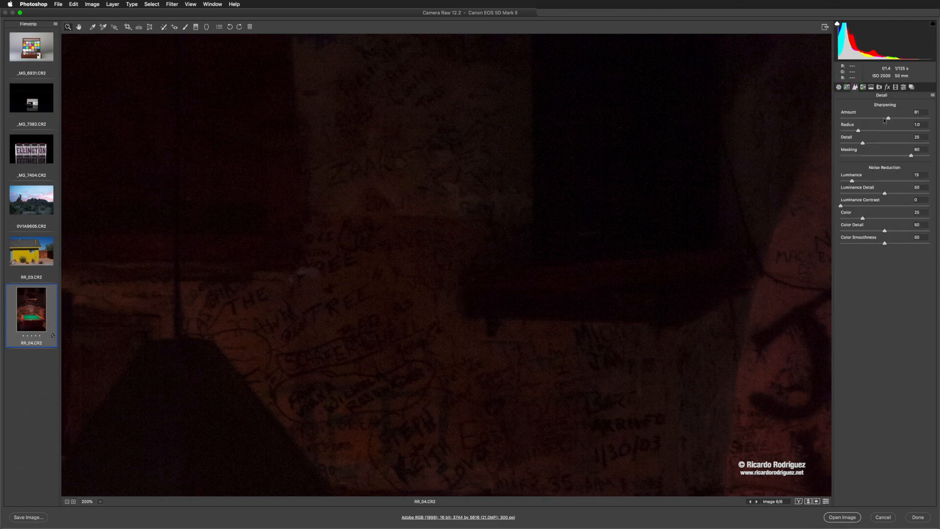
Enable the lens profile corrections and compare the whole photo with them off and on, leaving them enabled.
left_click(878, 87)
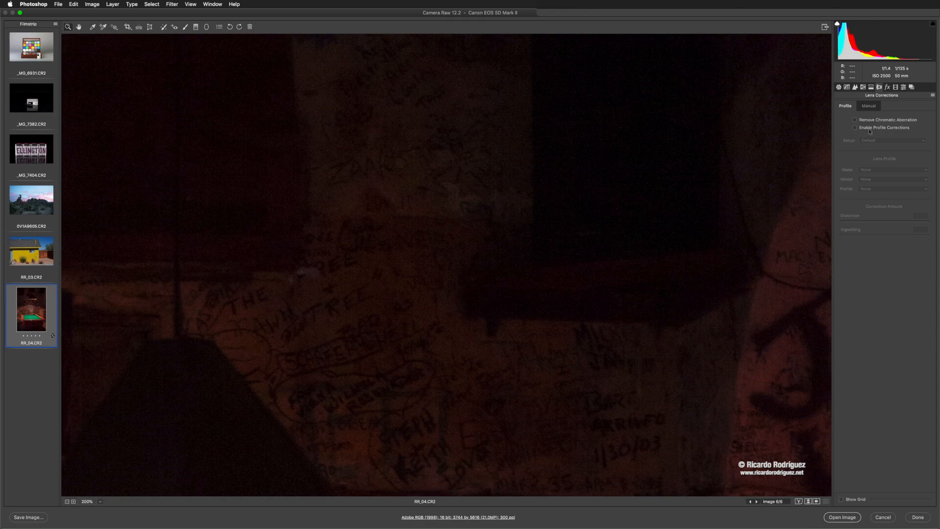
left_click(854, 128)
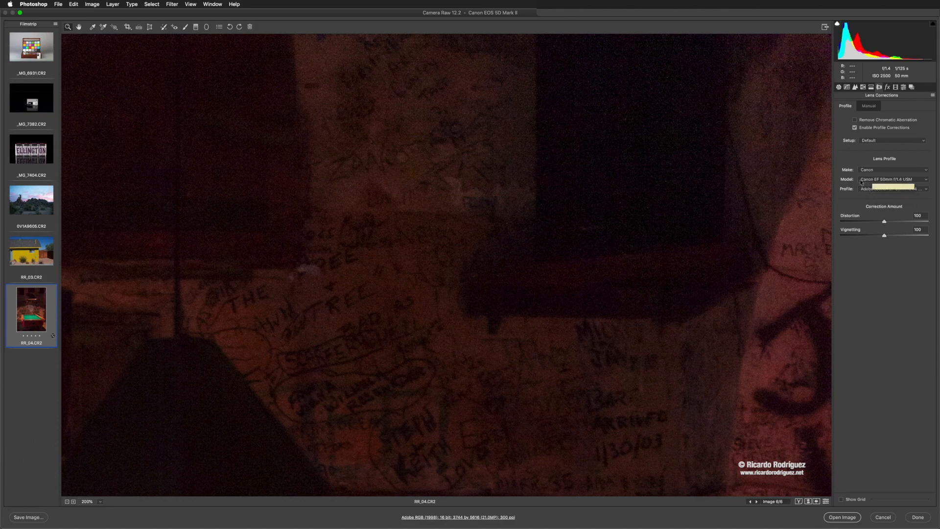
key("super+0")
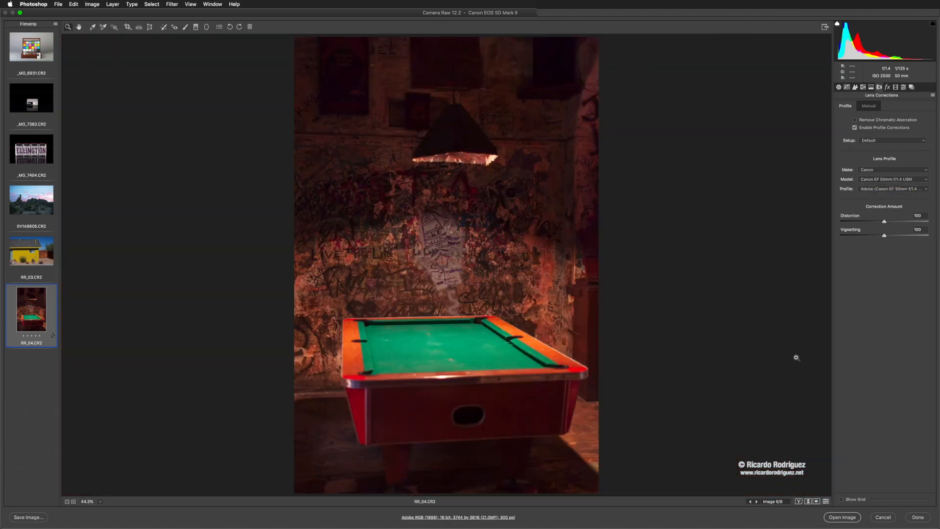
left_click(854, 128)
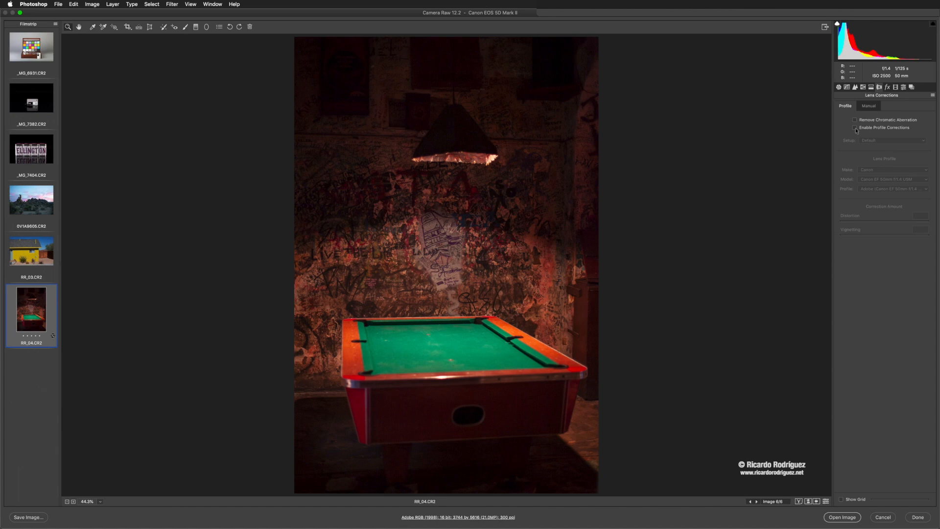
left_click(854, 128)
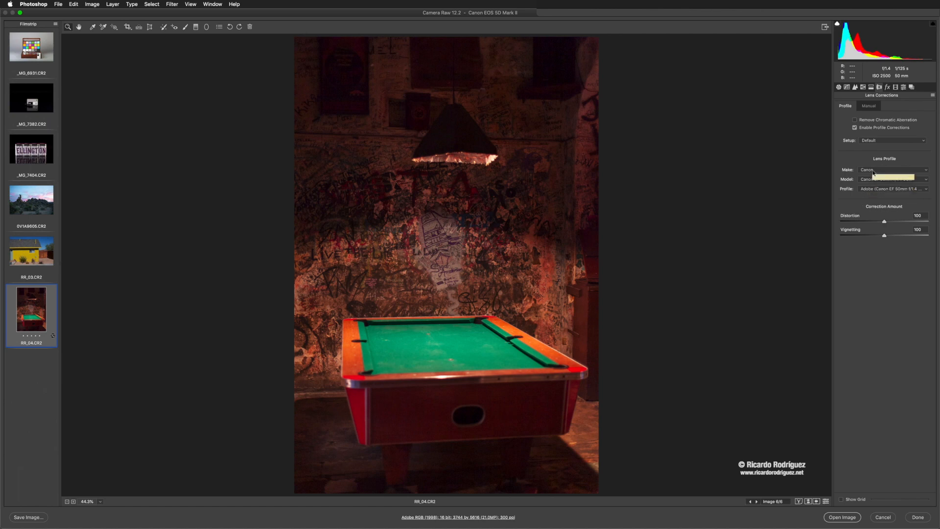
left_click(854, 128)
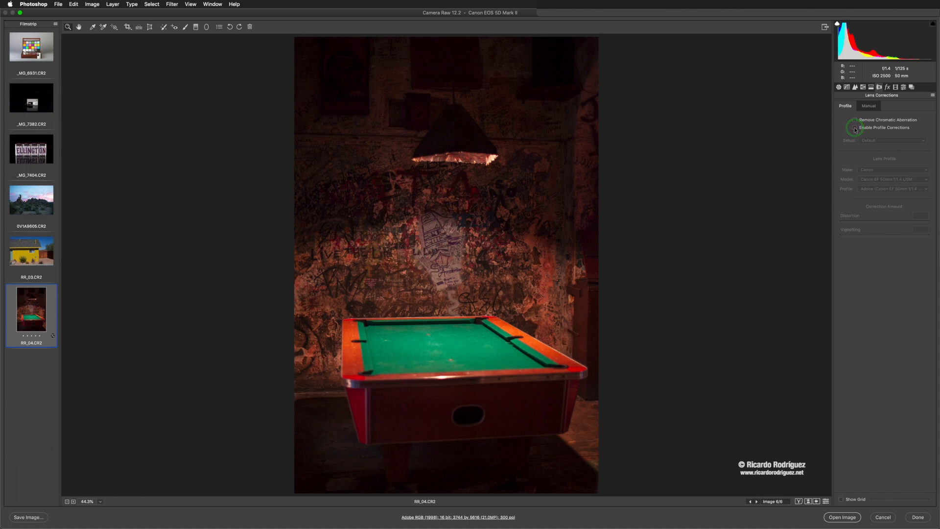
left_click(854, 128)
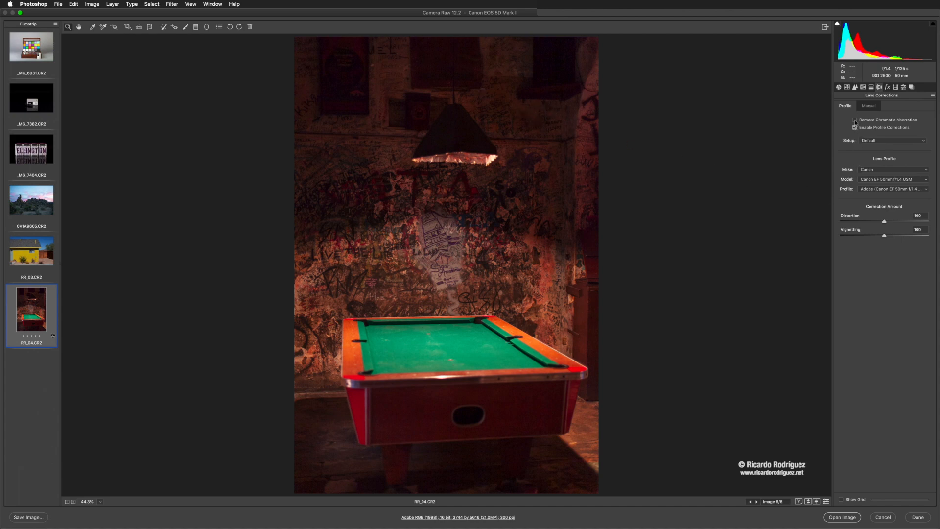
Enable chromatic aberration removal and compare the lens corrections off and on around the lamp at 100%, leaving both enabled.
left_click(854, 120)
left_click(539, 88)
left_click(559, 111)
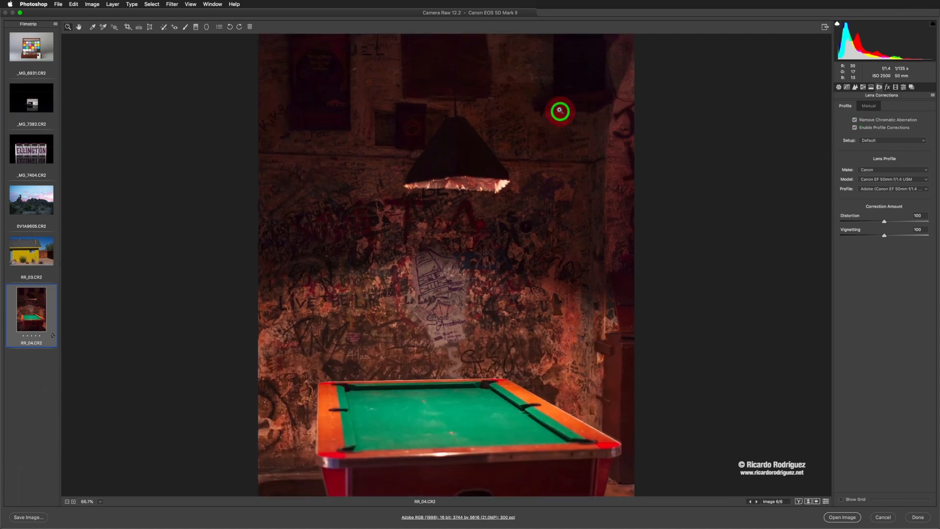
left_click(571, 101)
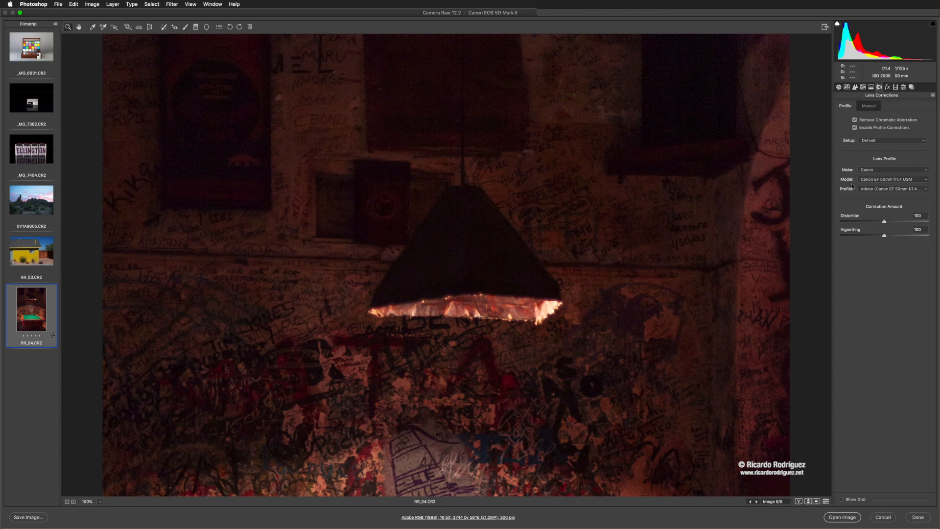
left_click(854, 127)
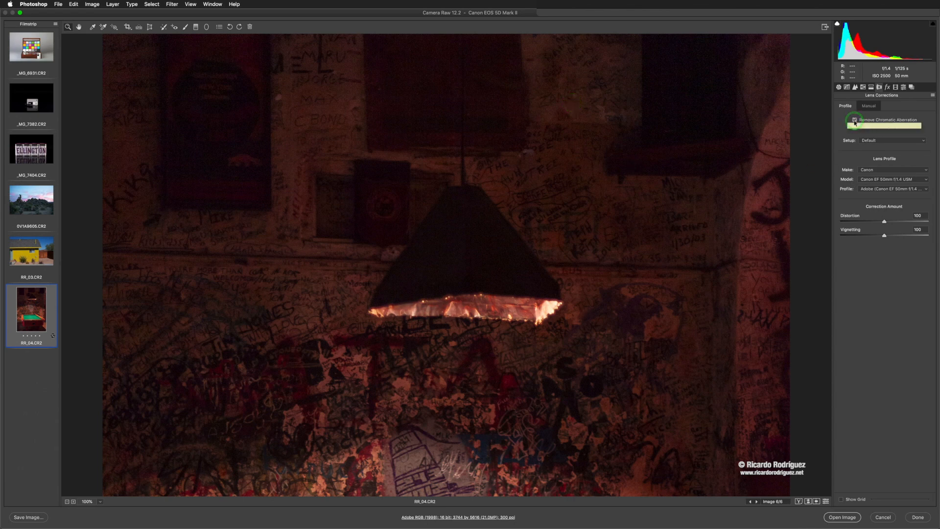
left_click(854, 127)
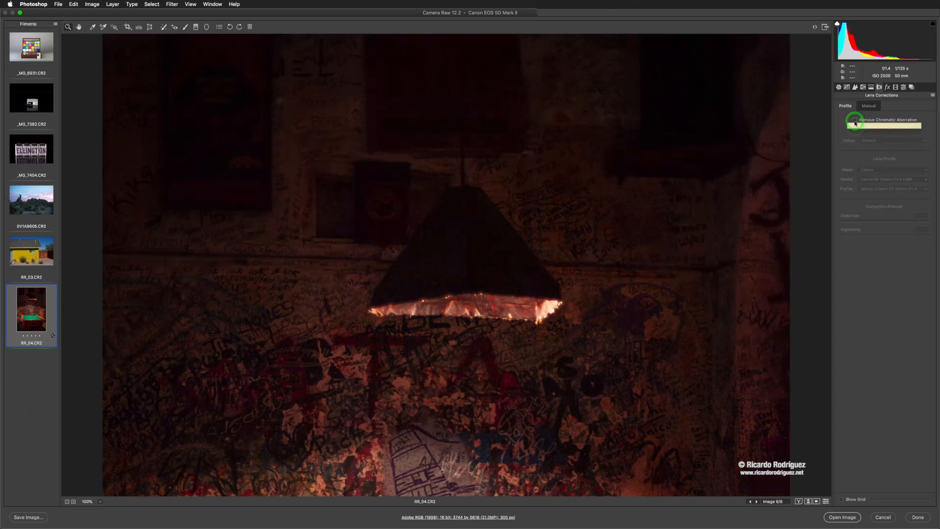
left_click(855, 128)
left_click(854, 119)
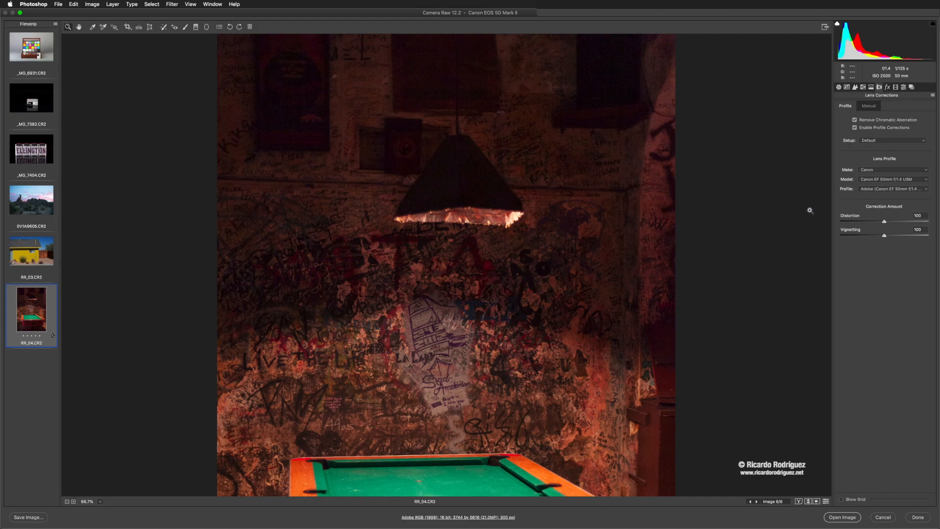
key("super+0")
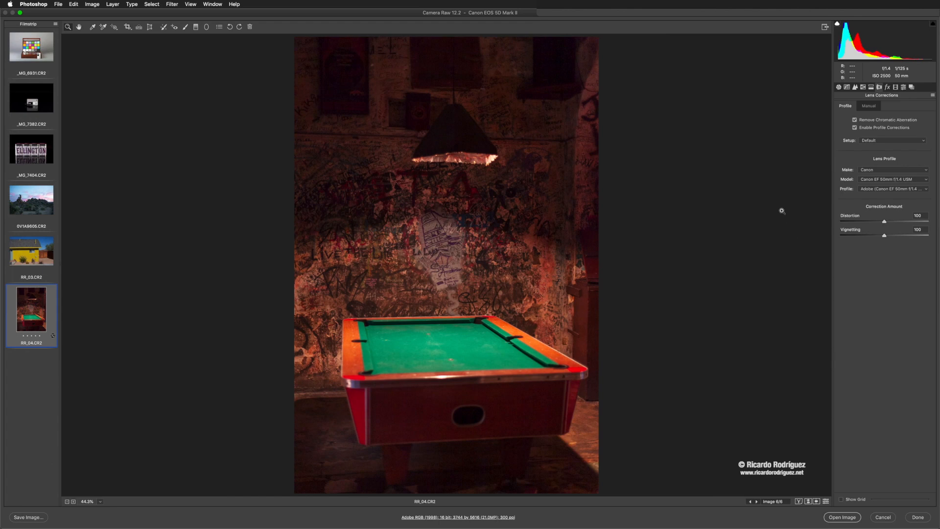
For the desert photo with the Joshua tree, apply the Auto white balance, then adjust temperature to 12500 and tint to +7.
left_click(838, 87)
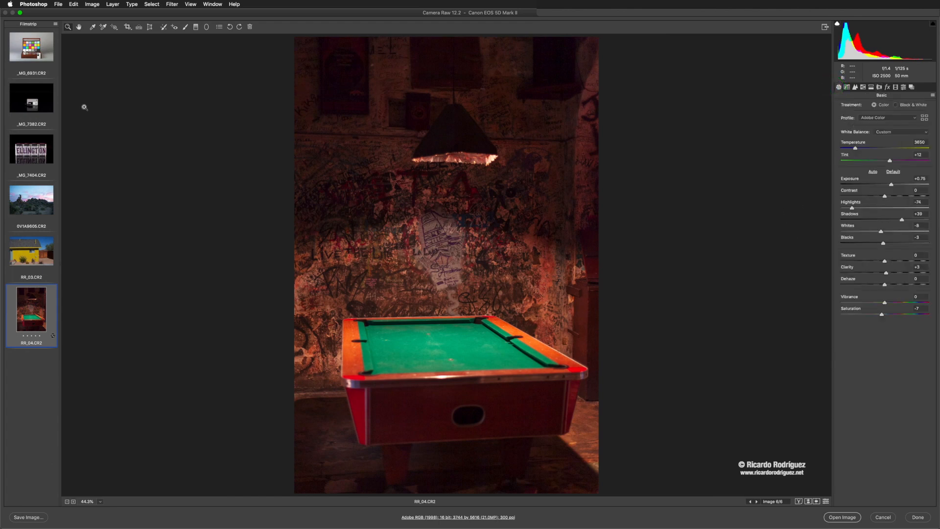
left_click(26, 247)
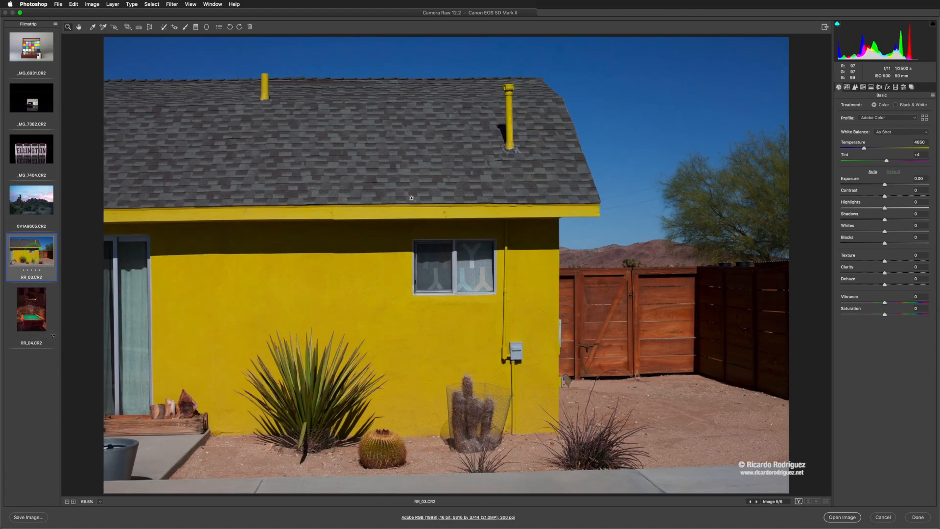
left_click(35, 207)
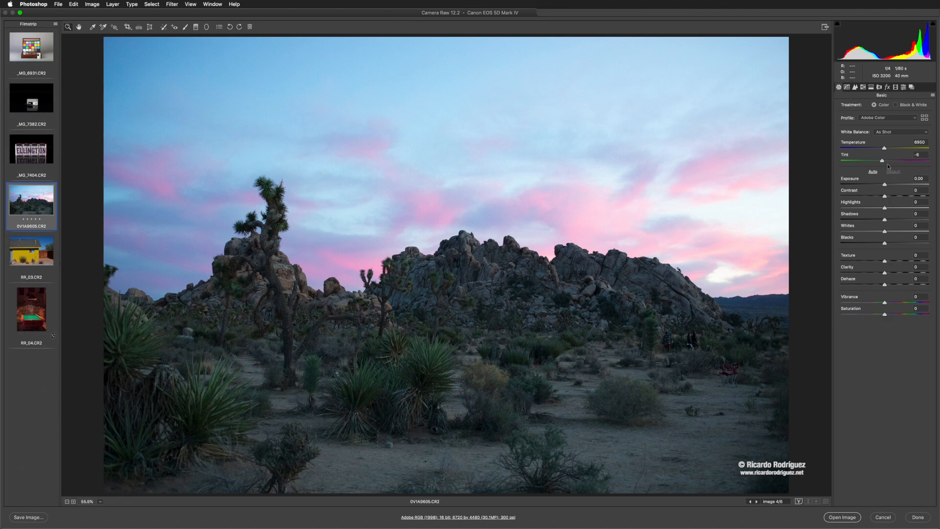
left_click(882, 132)
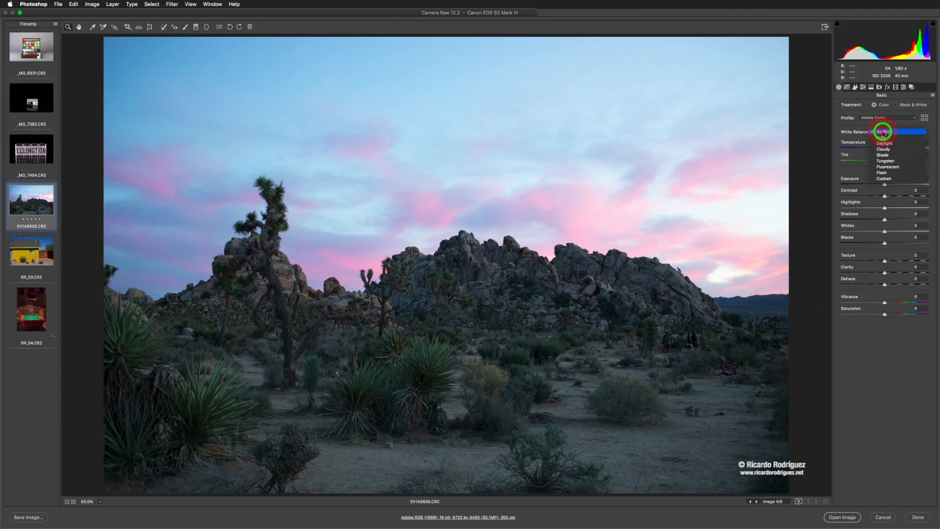
left_click(881, 137)
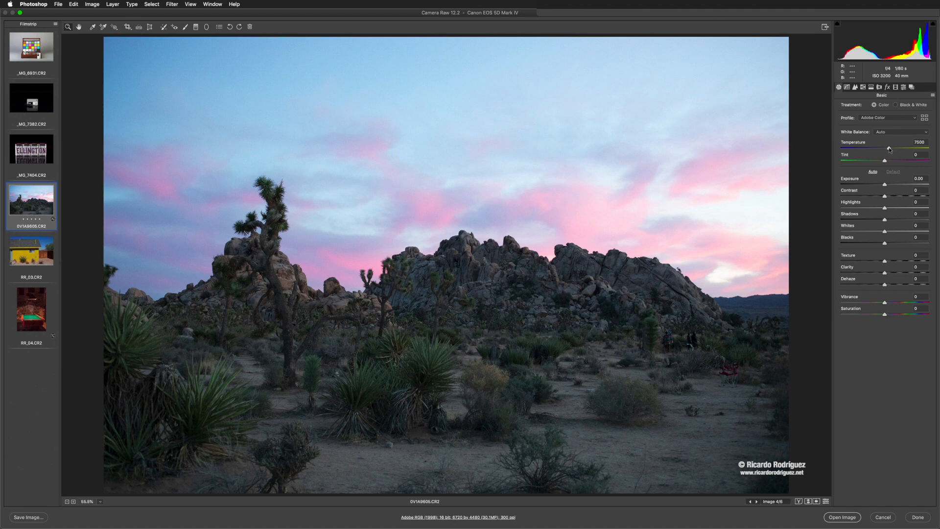
mouse_move(889, 149)
left_mouse_down()
mouse_move(907, 149)
mouse_move(886, 161)
left_mouse_up()
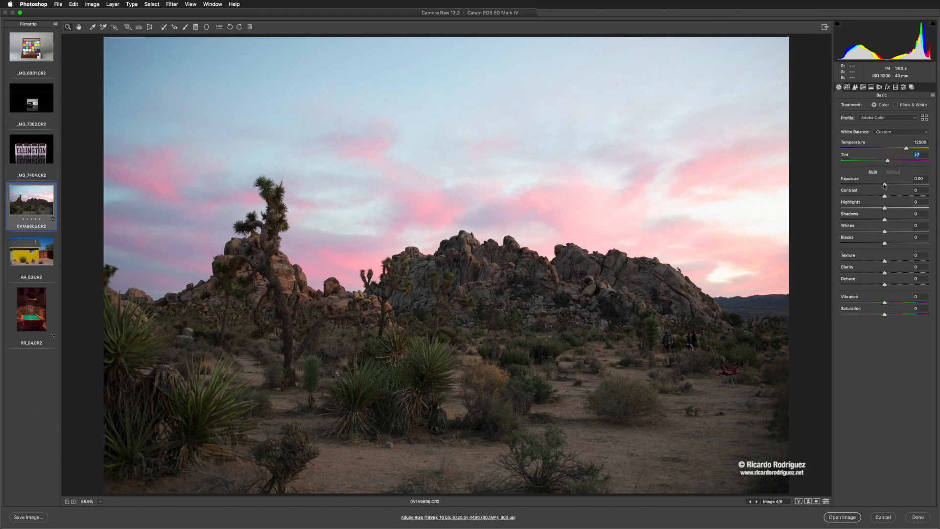
Test the desert photo's exposure at +1.15, then set exposure to +0.45, contrast to +2 and highlights to -79.
left_click_drag(884, 185, 893, 184)
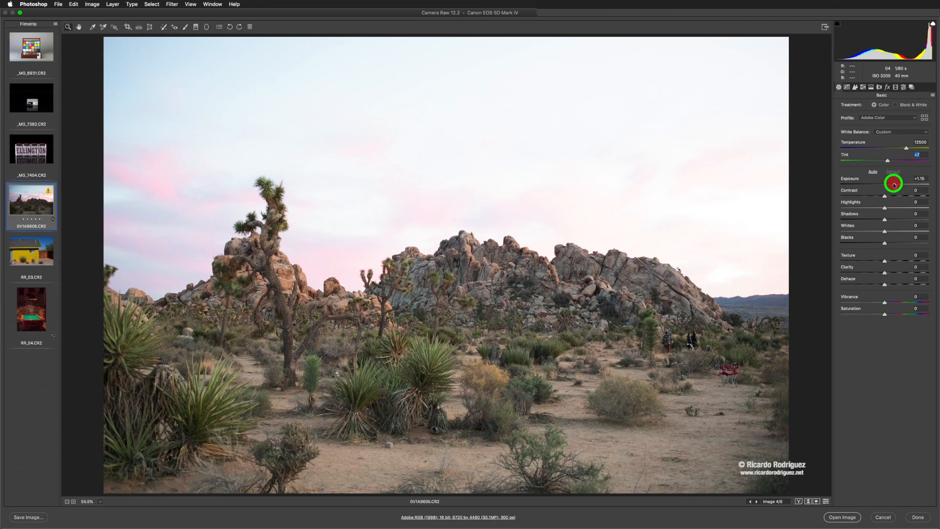
left_click_drag(893, 185, 850, 208)
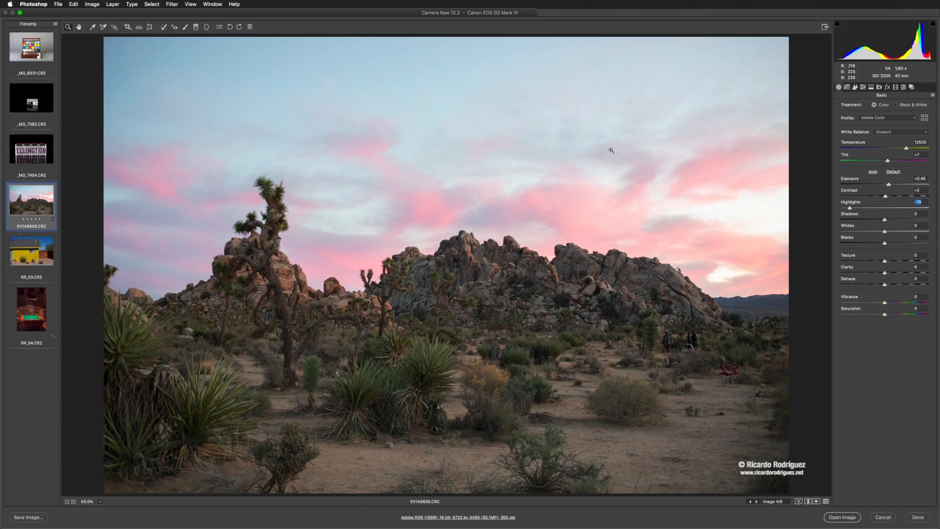
Set the desert photo's highlights to -80, shadows to +50, exposure to +0.35, whites to -23, blacks to -3, clarity to +9 and dehaze to -3.
left_click_drag(849, 208, 907, 221)
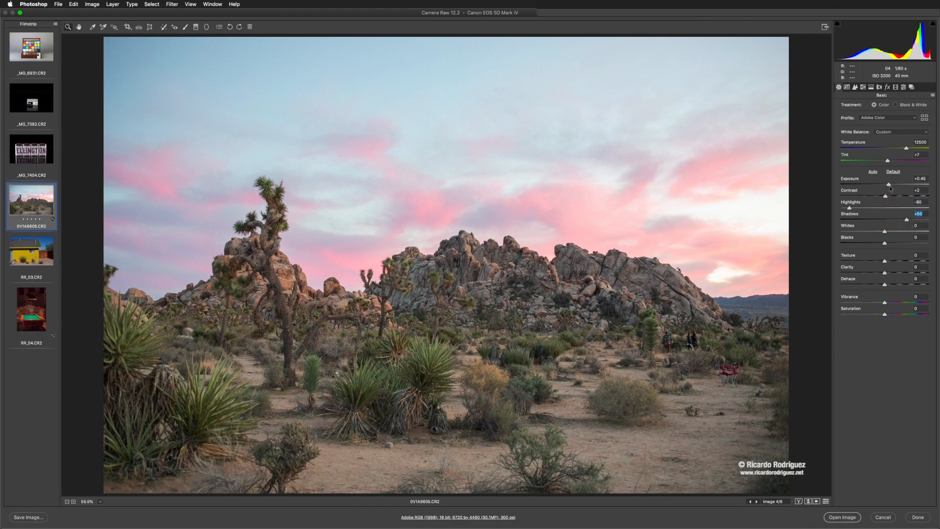
left_click_drag(889, 184, 888, 185)
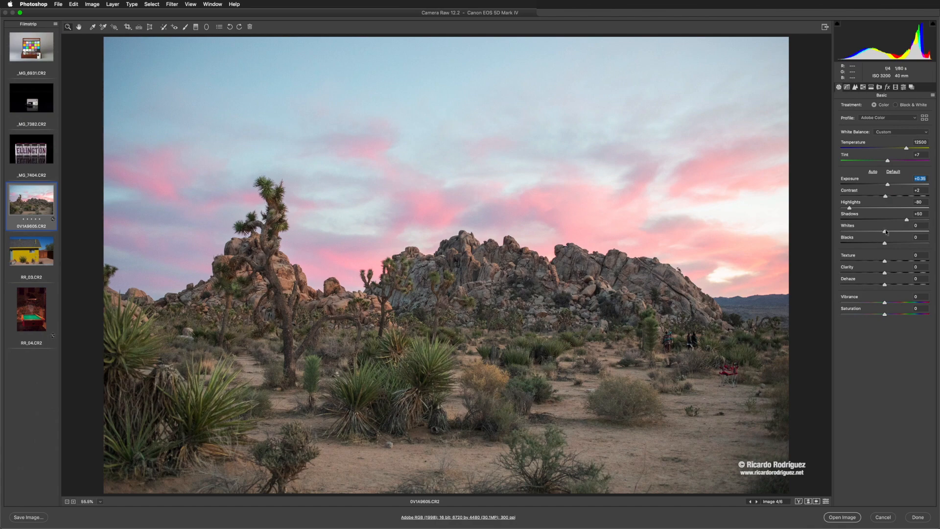
left_click_drag(885, 232, 881, 288)
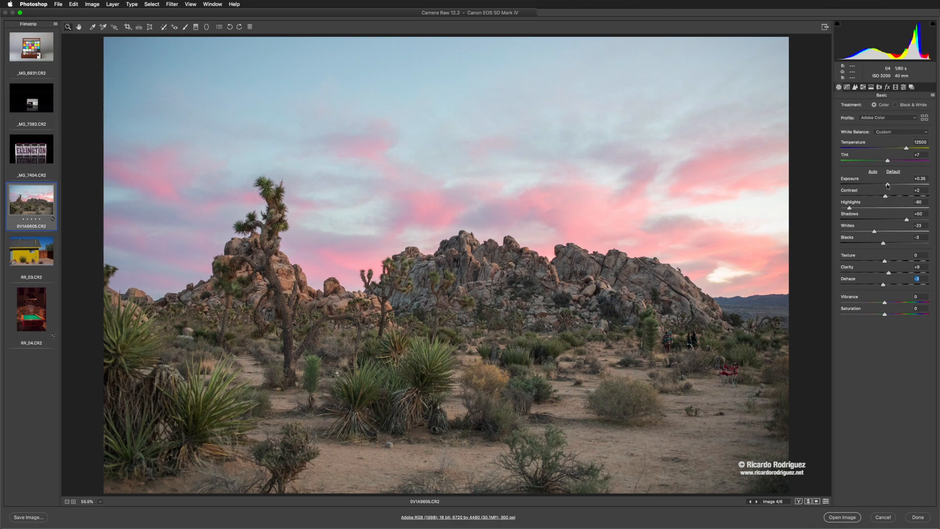
Set exposure to +0.40, highlights to -88, whites to -43, vibrance to +5 and saturation to +3, and compare the edit with the default settings.
left_click_drag(887, 185, 867, 231)
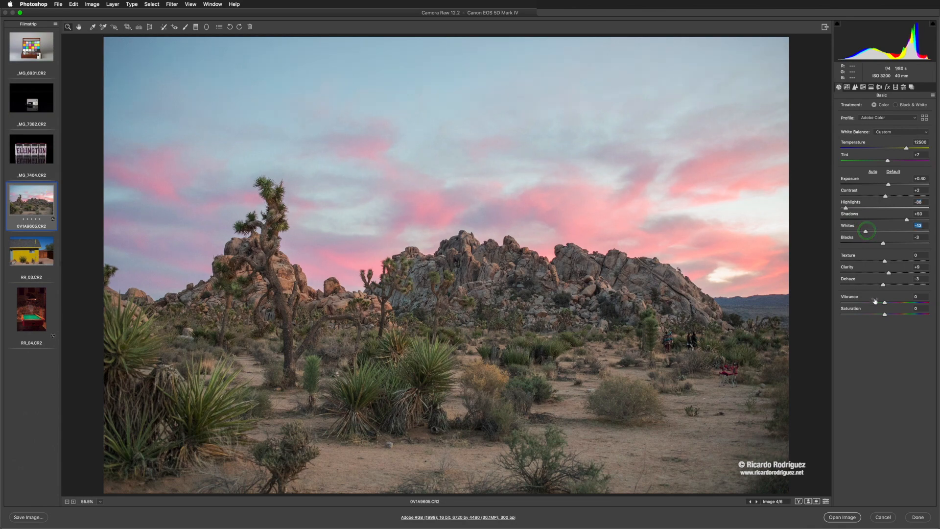
mouse_move(885, 304)
left_mouse_down()
mouse_move(919, 304)
mouse_move(881, 302)
mouse_move(885, 314)
left_mouse_up()
left_click(825, 501)
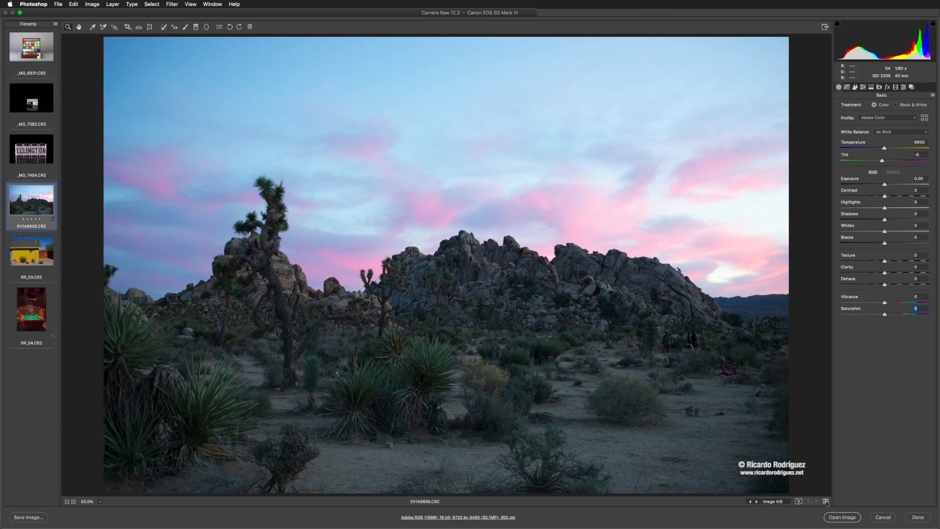
left_click(825, 502)
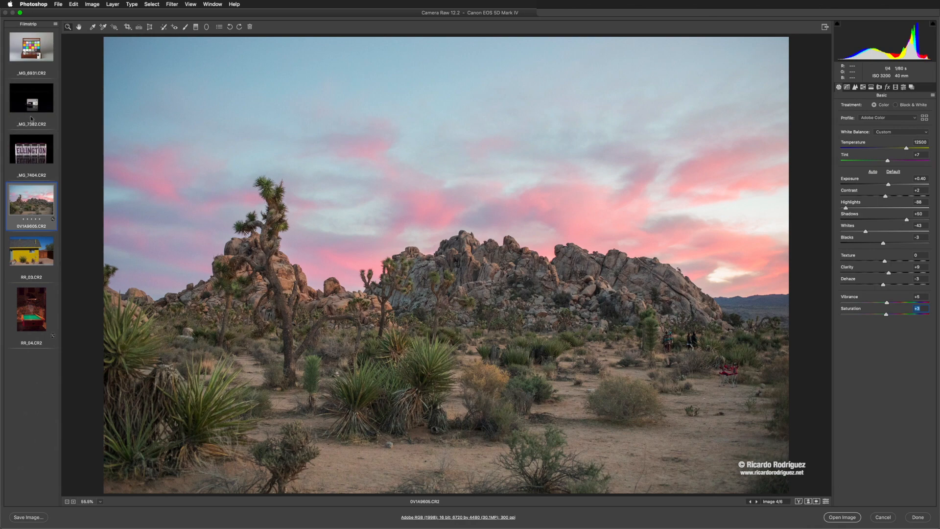
For the color chart photo _MG_6931.CR2, set the white balance by sampling the gray card with the White Balance tool.
left_click(37, 50)
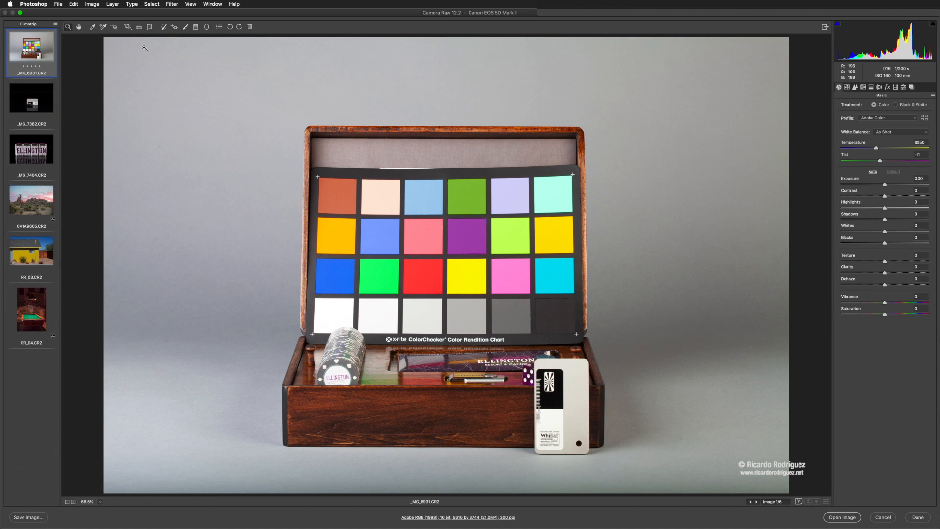
left_click(92, 28)
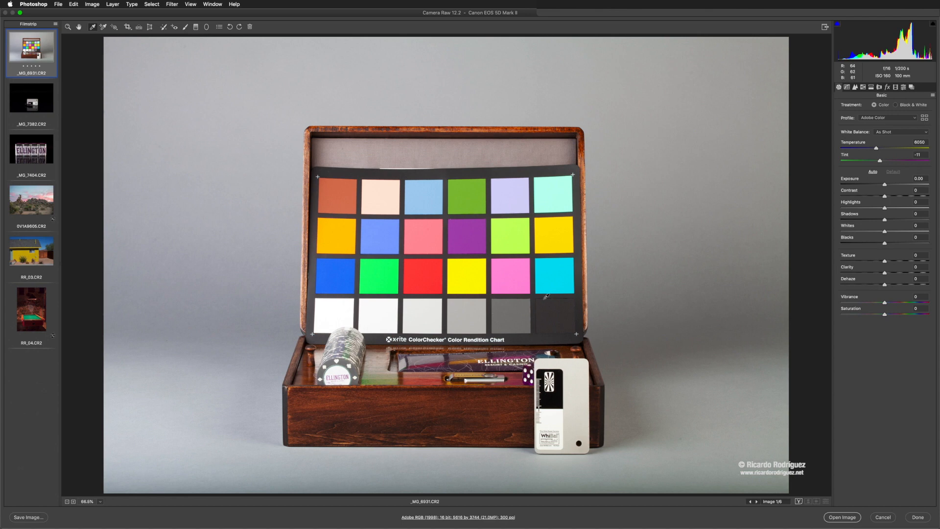
left_click(578, 374)
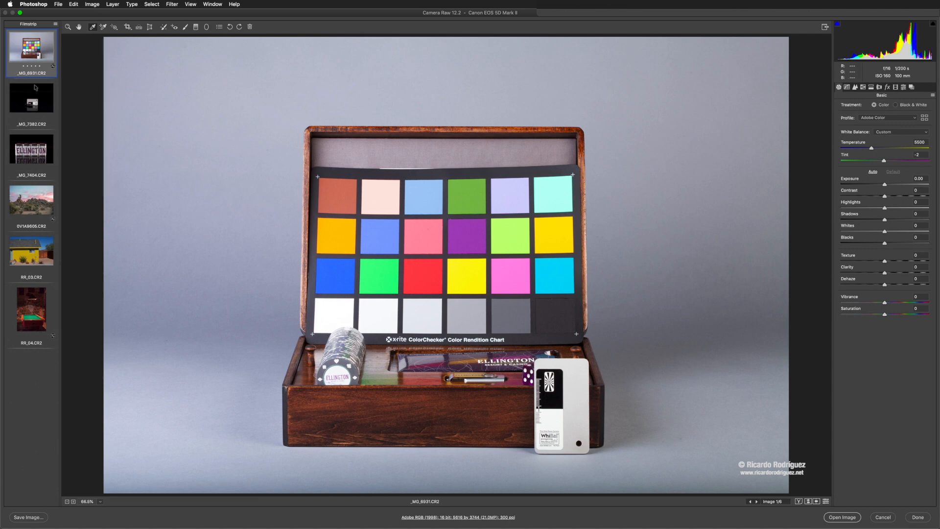
Set the white balance of _MG_7382.CR2 by sampling its gray card, and look at the Ellington tins photo before taking the final sample.
left_click(35, 87)
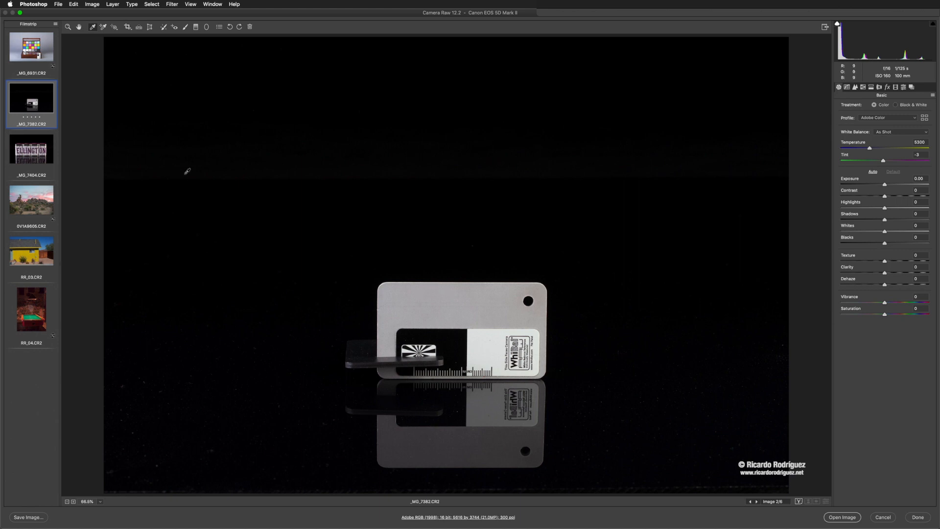
left_click(456, 302)
left_click(444, 297)
left_click(29, 149)
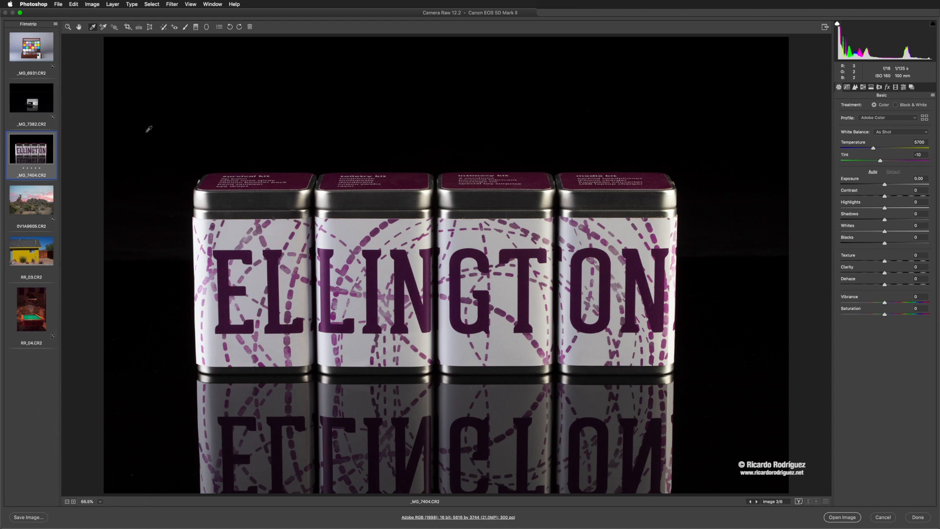
left_click(40, 101)
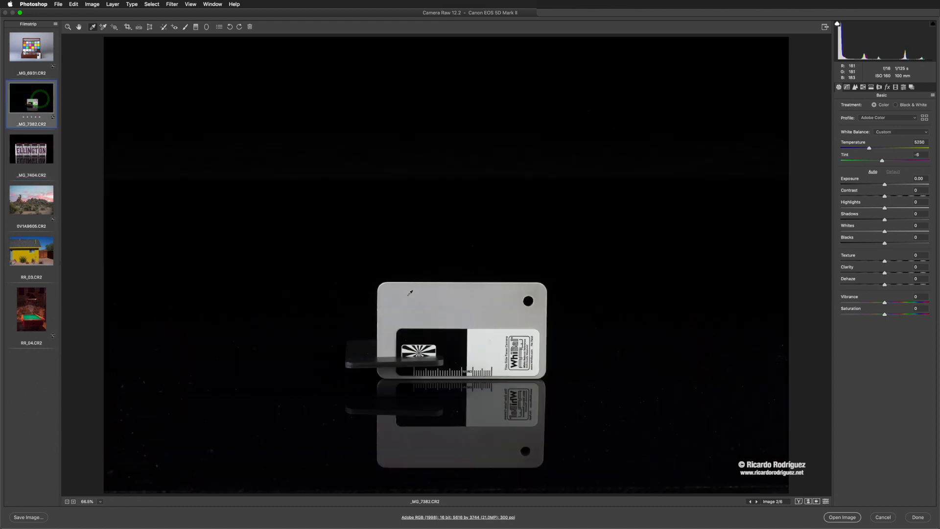
left_click(448, 300)
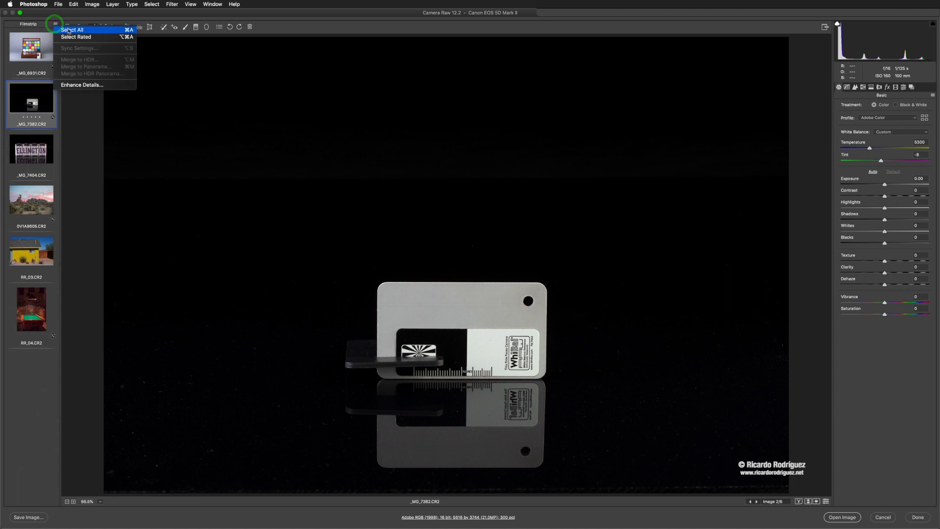
left_click(70, 30)
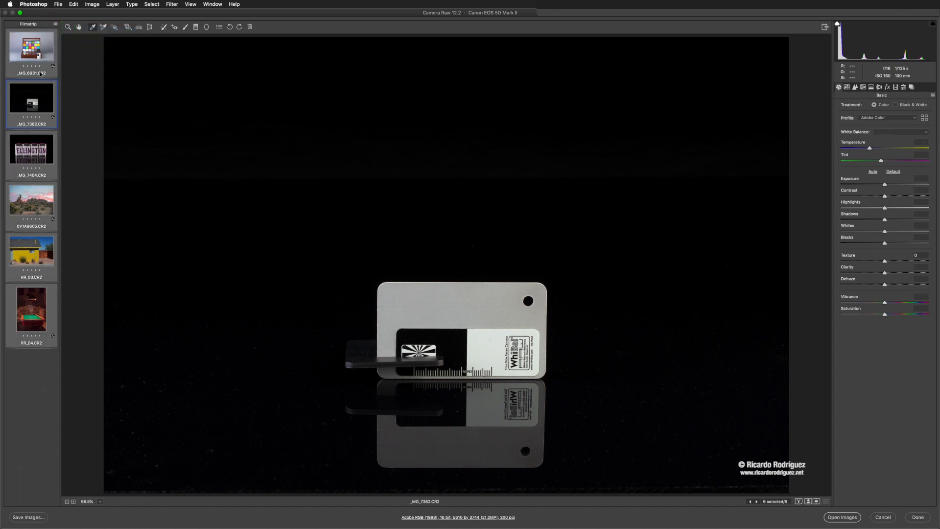
left_click(55, 24)
left_click(55, 24)
left_click(55, 24)
left_click(66, 48)
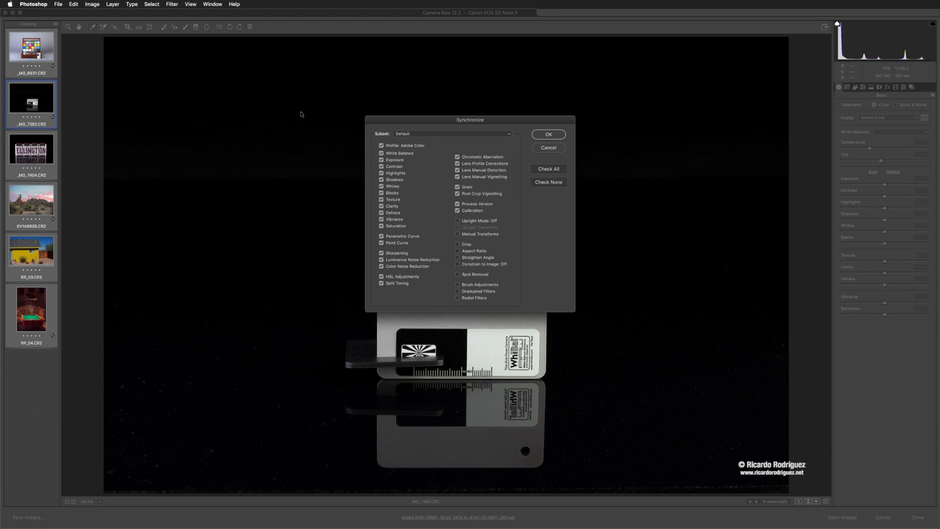
left_click_drag(417, 120, 265, 78)
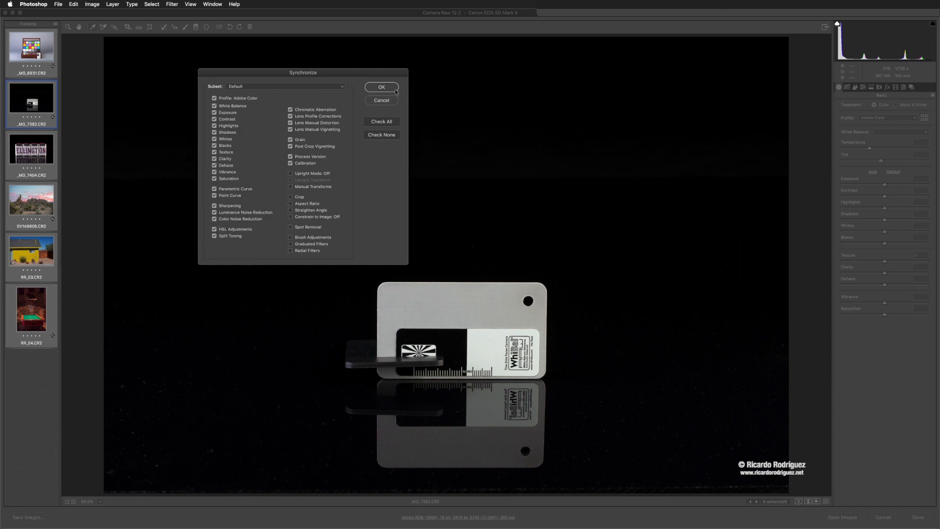
left_click(385, 101)
Synchronize the gray card photo's settings to the Ellington tins photo _MG_7404.CR2 using the Default subset, and view the corrected tins photo.
left_click(42, 105)
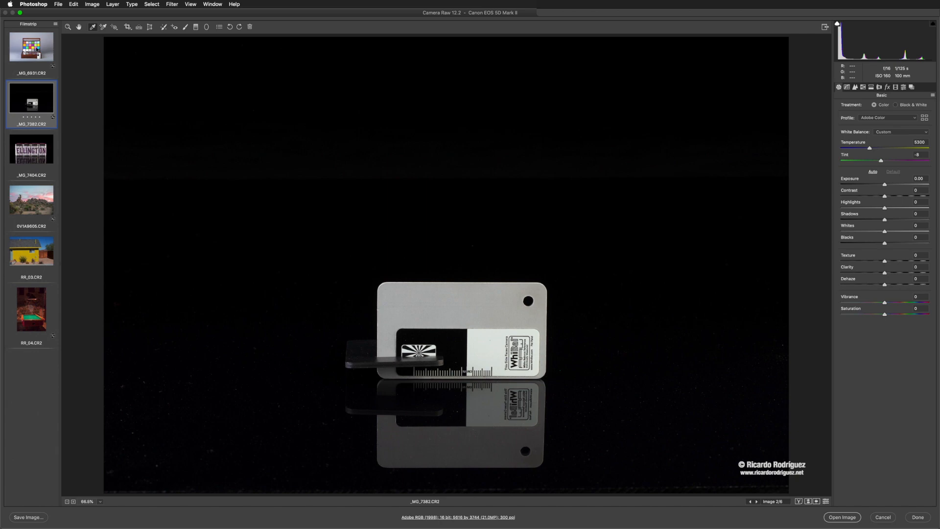
left_click(38, 144)
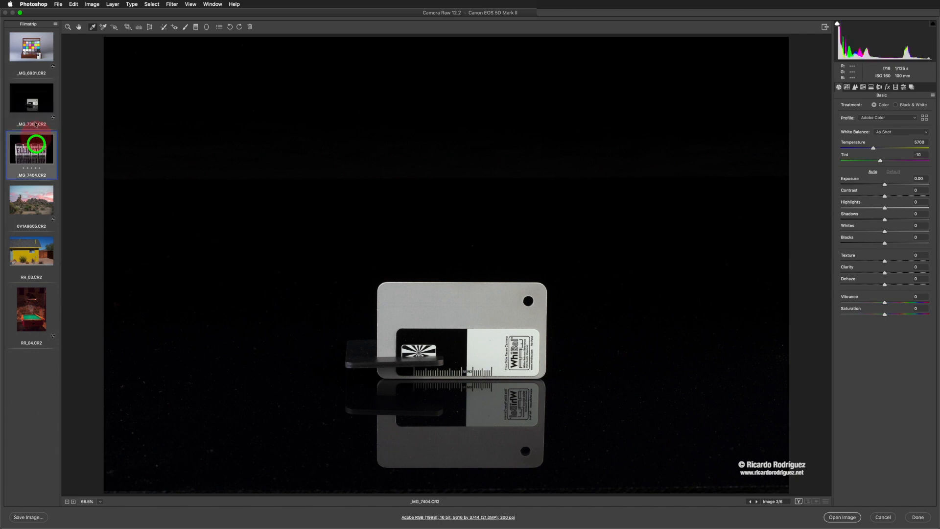
left_click(33, 106)
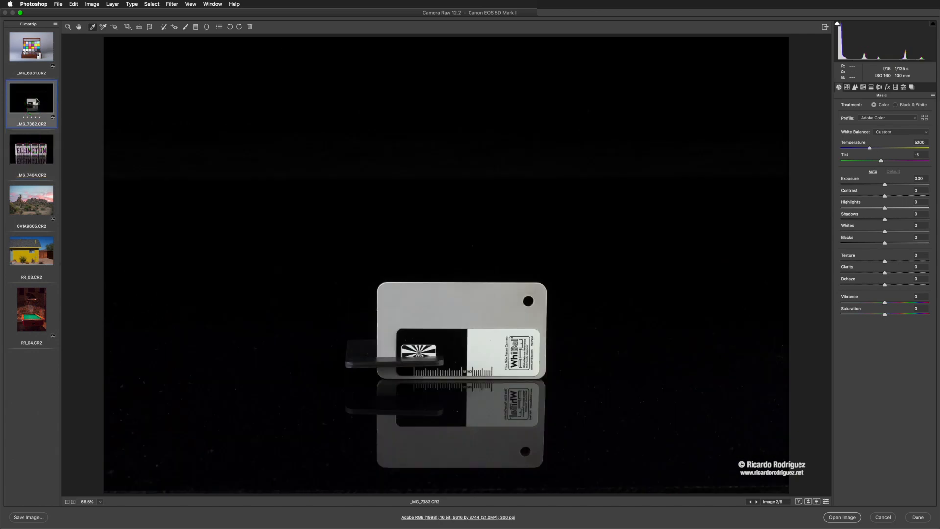
left_click(35, 103)
left_click(33, 139, "shift")
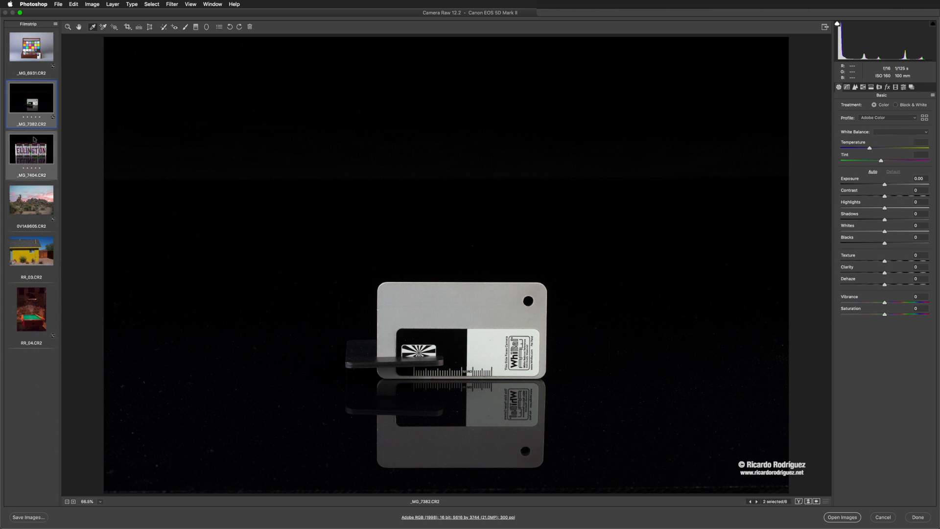
left_click(55, 24)
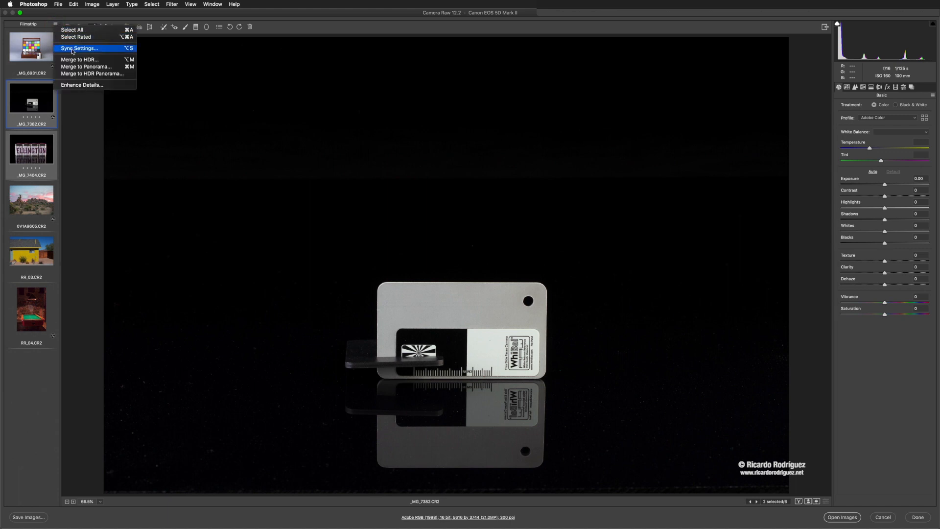
left_click(87, 48)
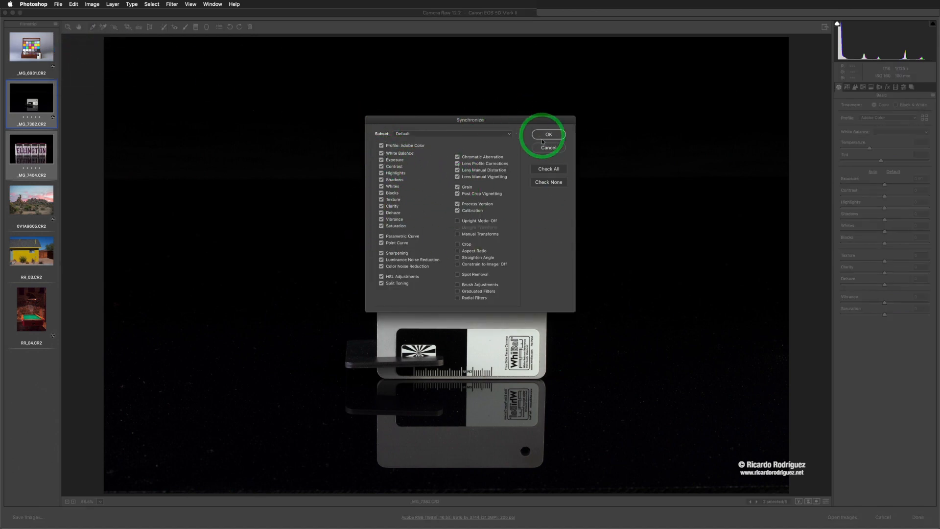
left_click(547, 135)
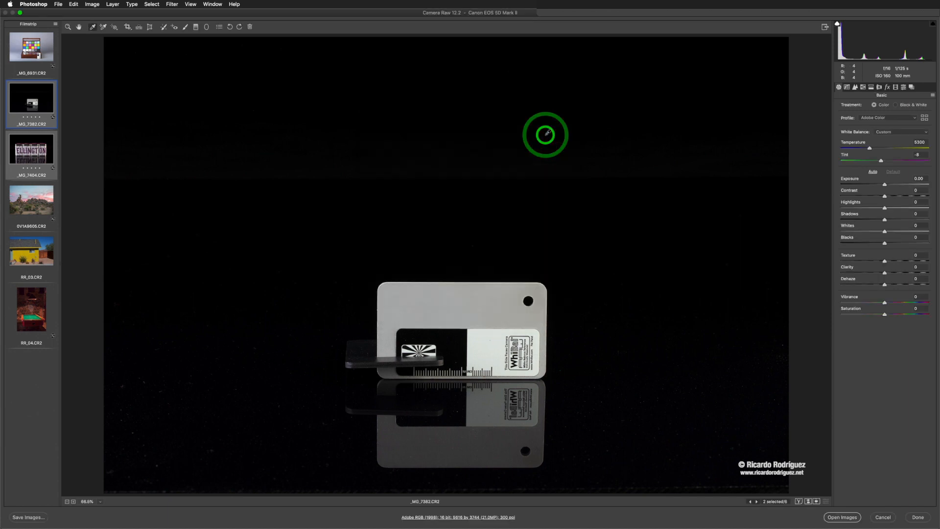
left_click(46, 146)
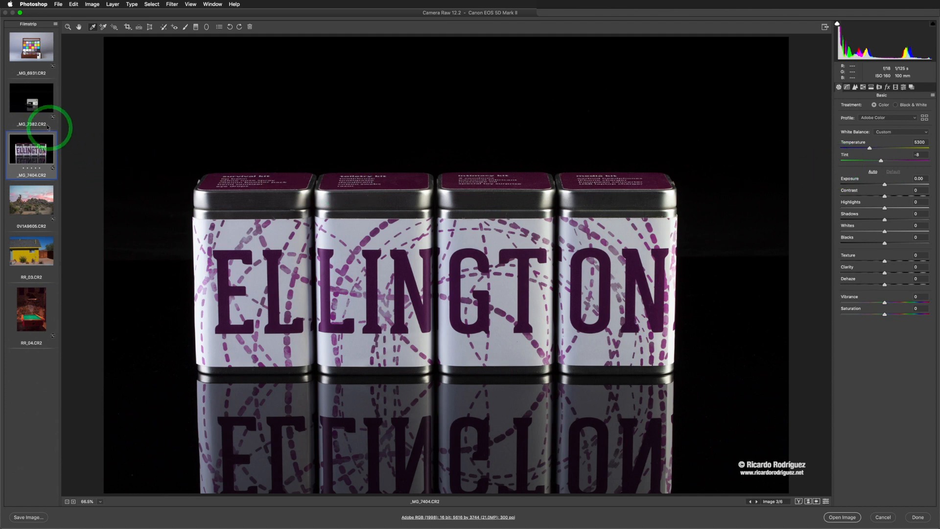
Select the desert and yellow house photos together, set their exposure to +0.15, and return to the desert photo alone.
left_click(37, 196)
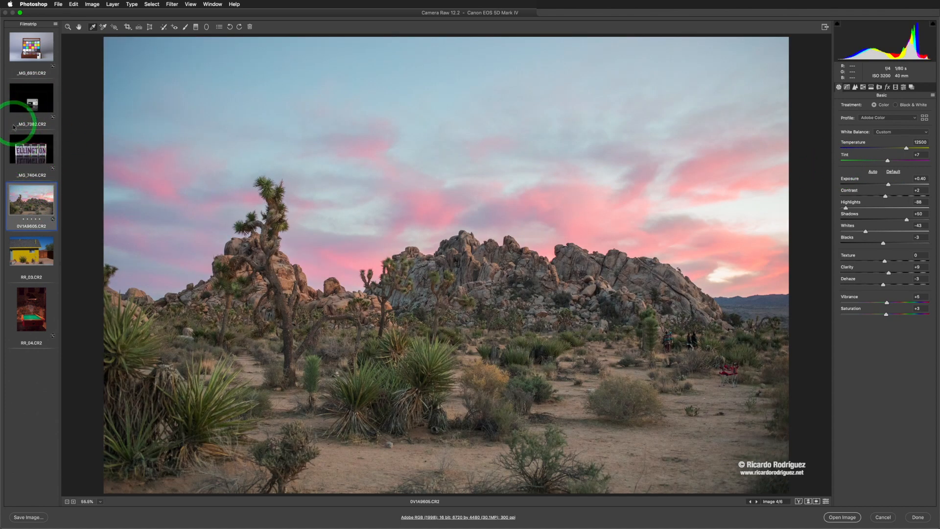
left_click(39, 255)
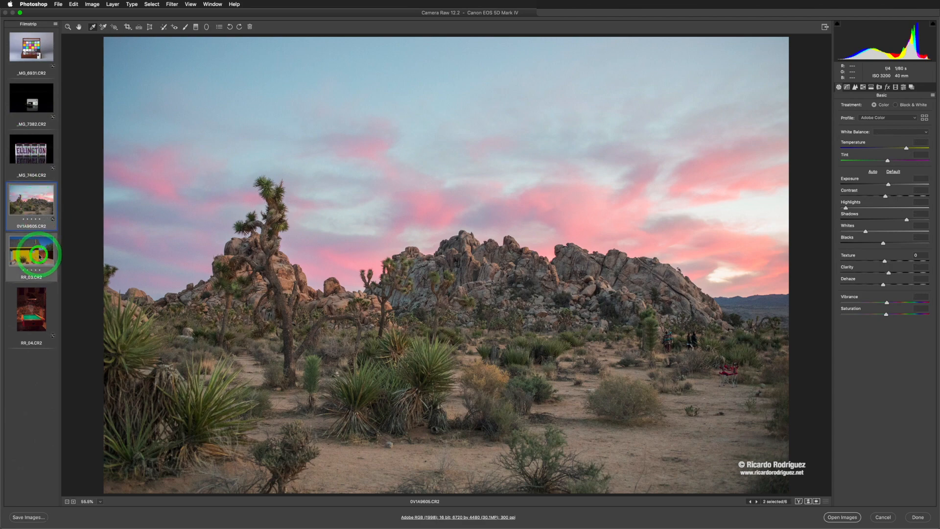
left_click_drag(885, 180, 885, 186)
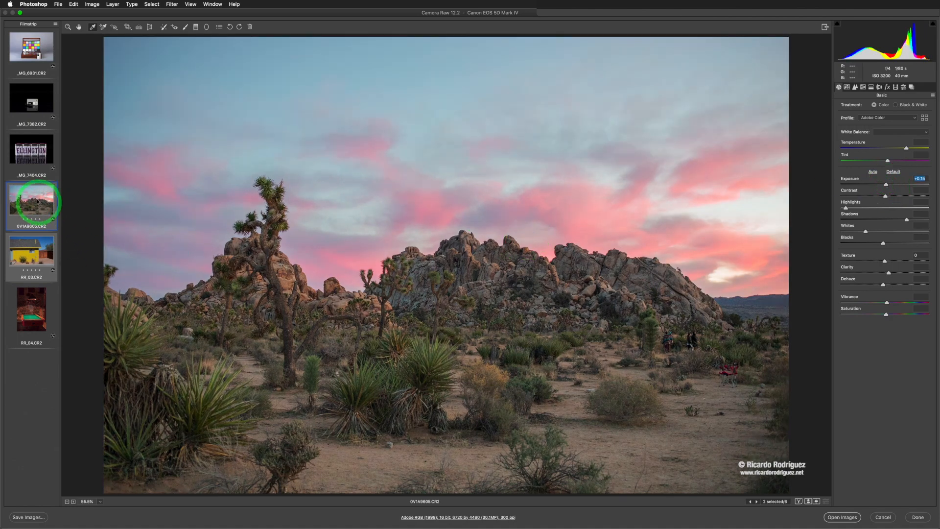
left_click(38, 202)
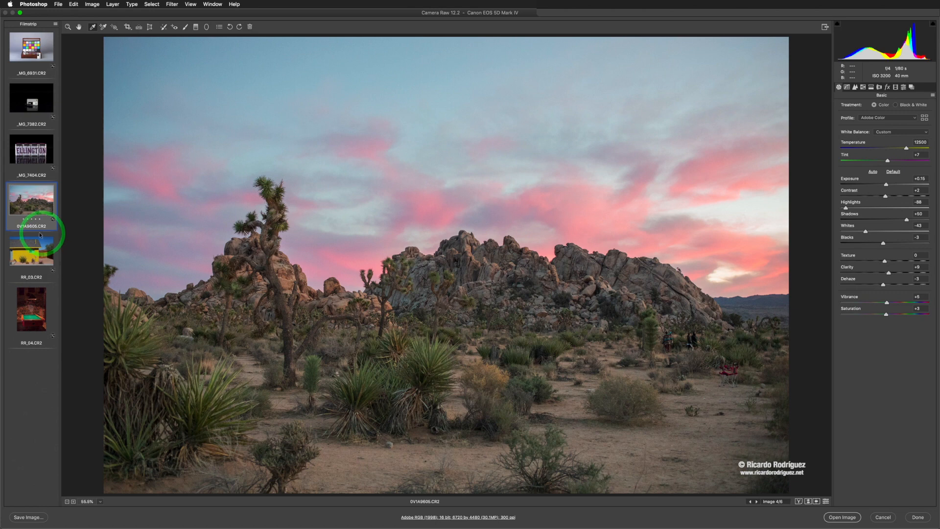
Finish the Camera Raw session keeping all edits, without opening the images, and switch to Adobe Bridge.
left_click(917, 518)
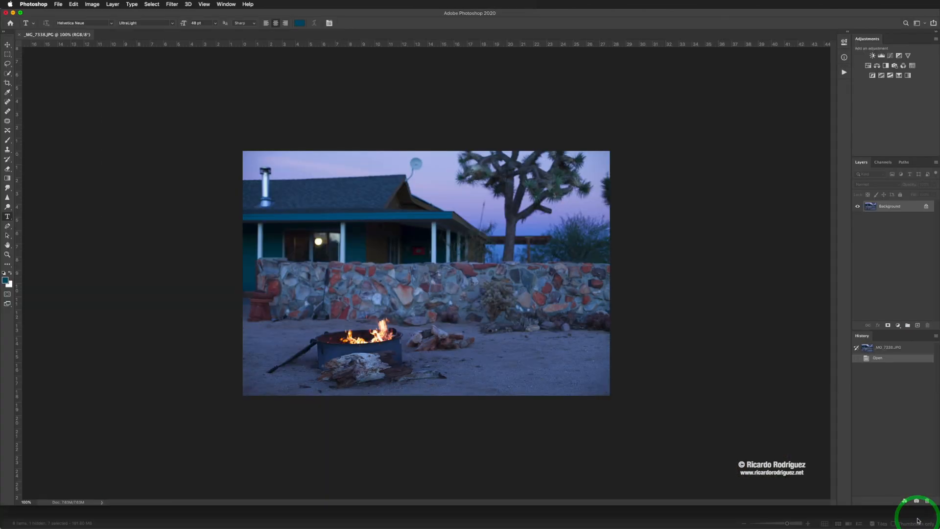
key("super+Tab")
key("super+Tab")
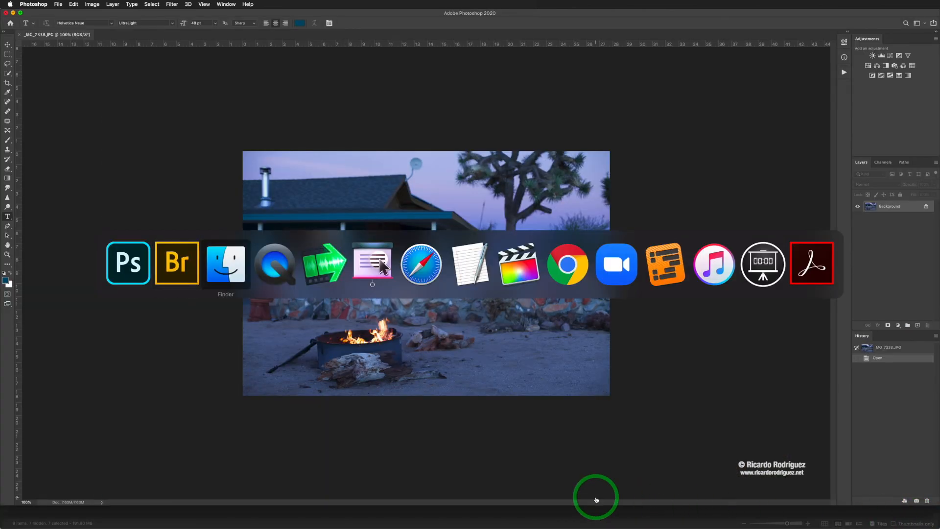
left_click(321, 523)
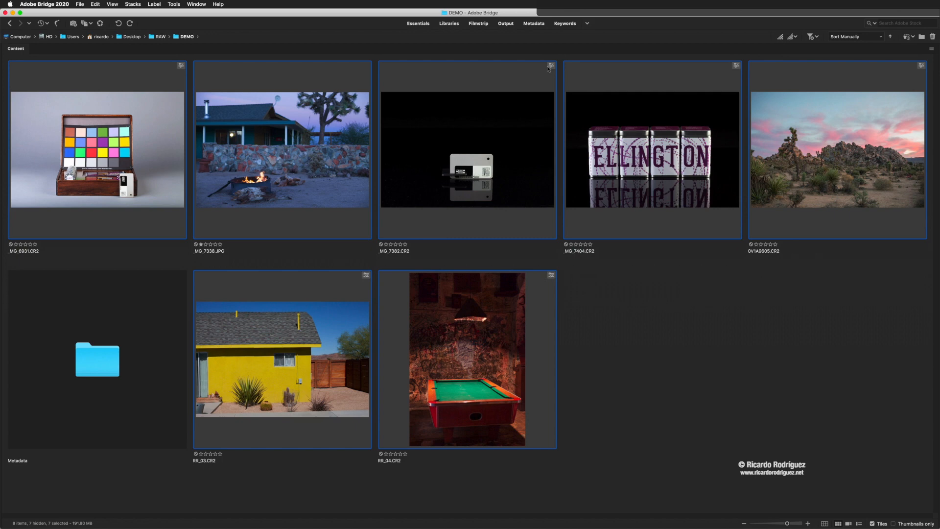
Switch to Finder and inspect the sidecar files _MG_7382.xmp and _MG_7404.xmp in the DEMO folder, moving its window over the Bridge thumbnails.
key("super+Tab")
key("super+Tab")
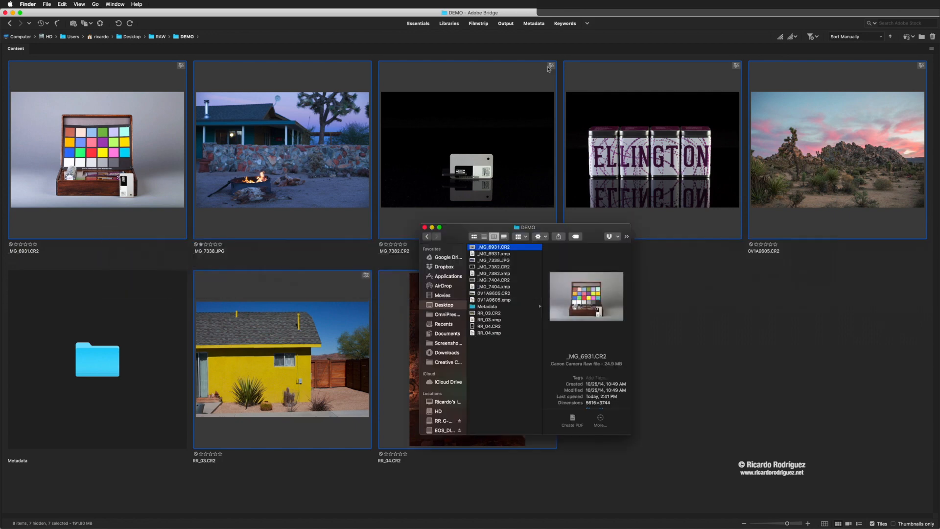
left_click_drag(460, 228, 502, 223)
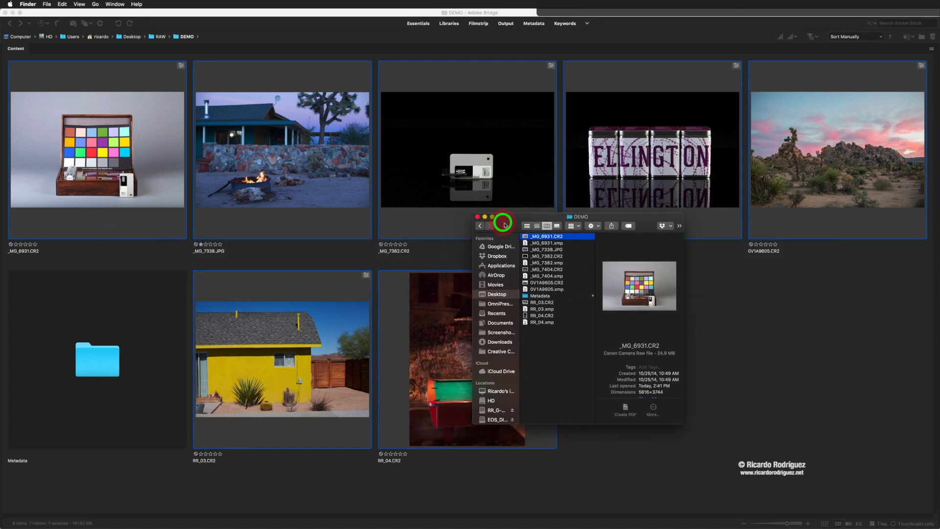
left_click(545, 263)
left_click(546, 276)
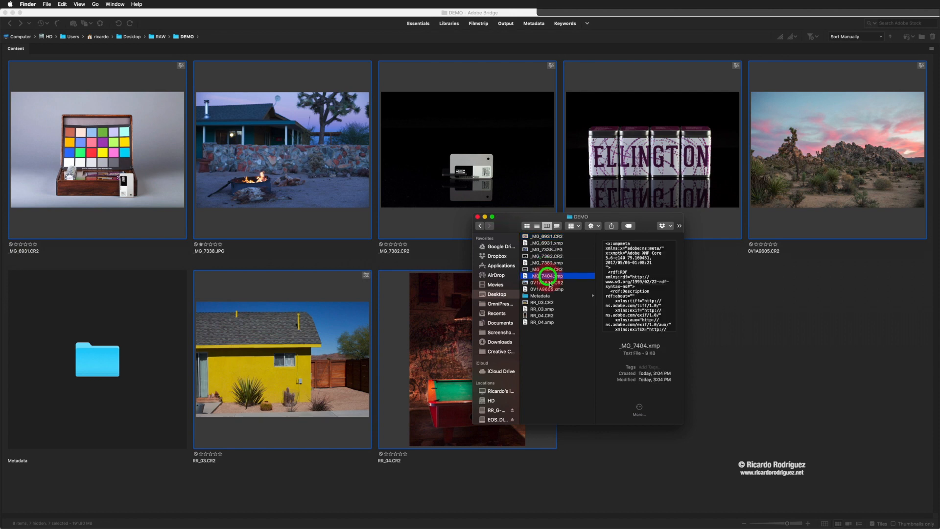
left_click(547, 277)
left_click_drag(511, 218, 329, 174)
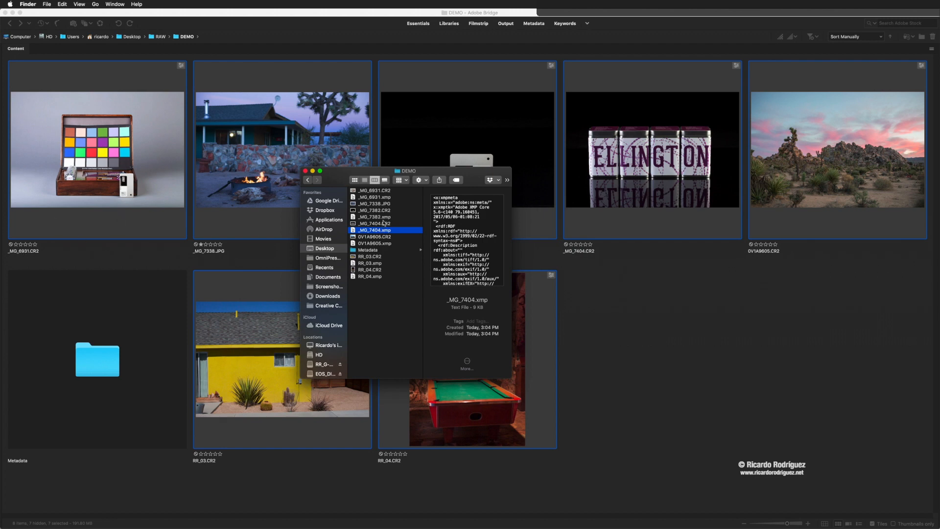
Move the sidecar file _MG_6931.xmp to the trash, then shift the Finder window away from the upper Bridge thumbnails.
left_click(369, 192)
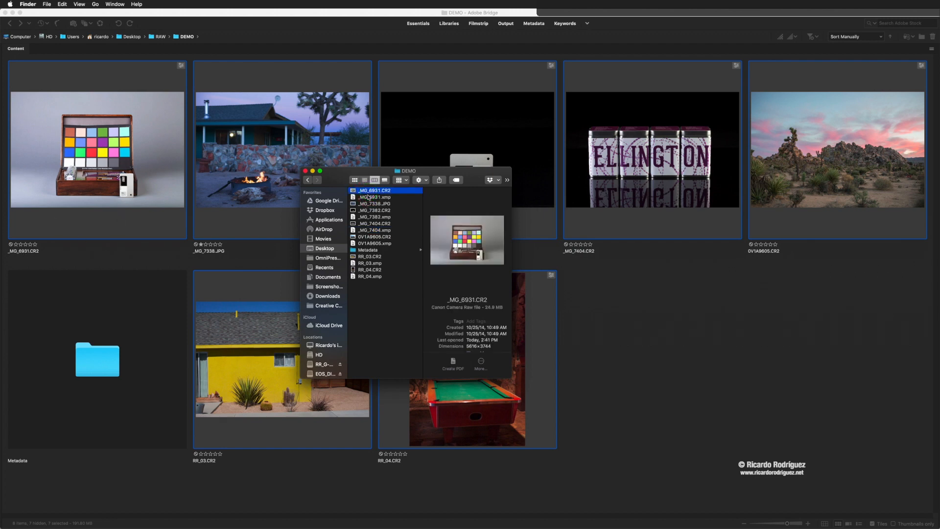
left_click(373, 197)
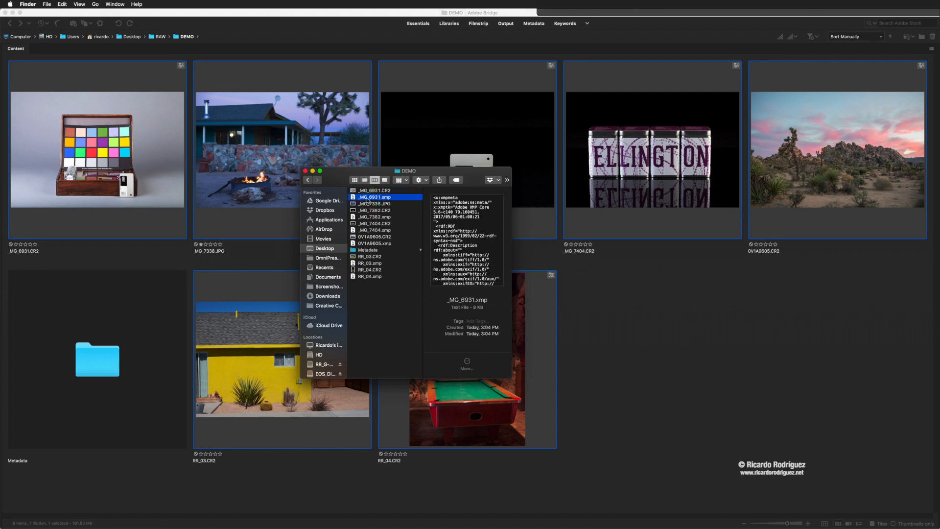
right_click(363, 198)
left_click(381, 215)
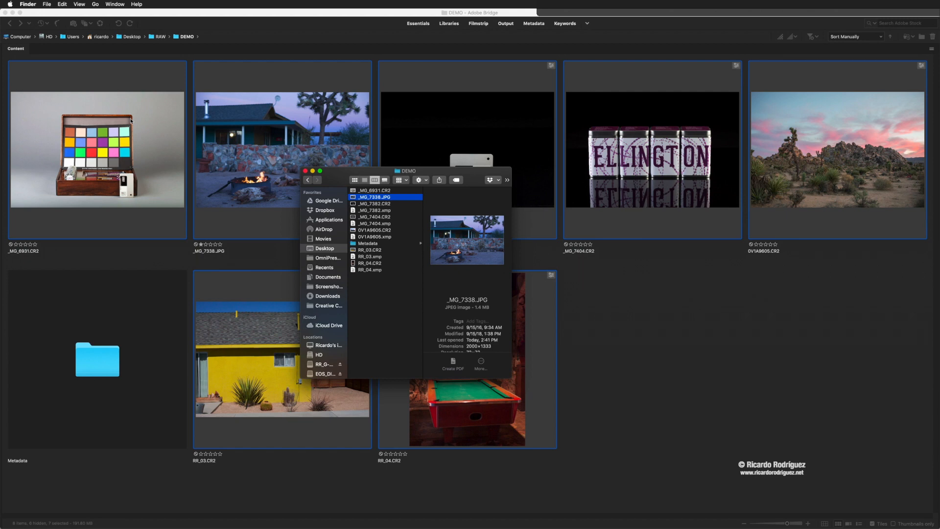
left_click_drag(331, 174, 650, 242)
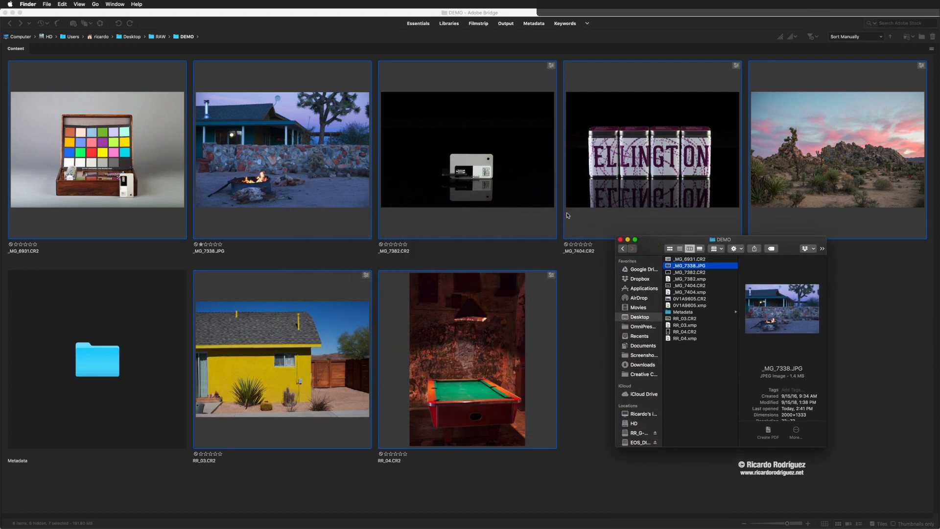
Reopen the selected photos from Bridge in Camera Raw and review the color chart, Ellington tins and desert photos.
double_click(490, 172)
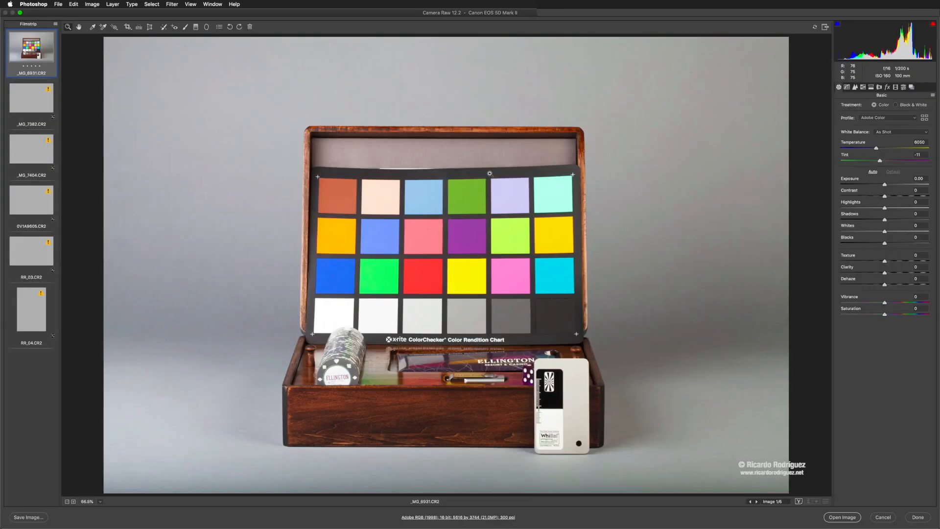
left_click(44, 151)
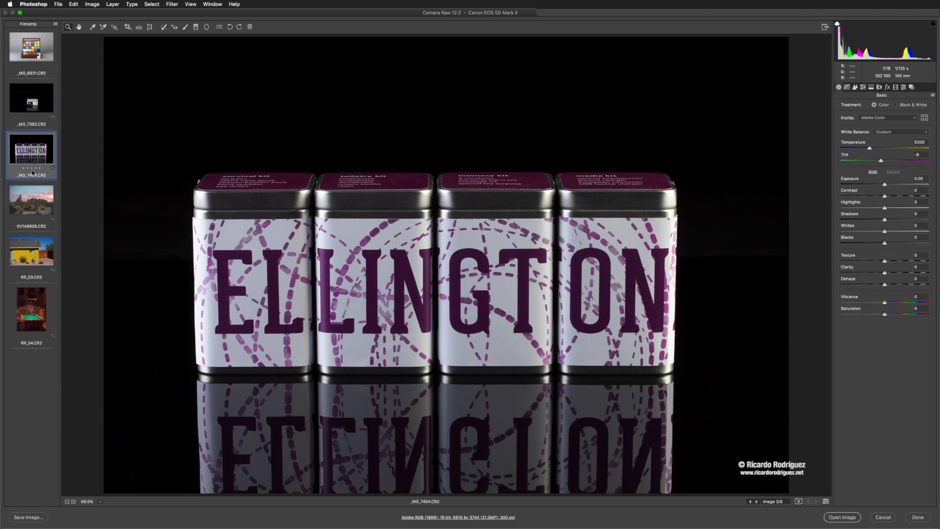
left_click(37, 216)
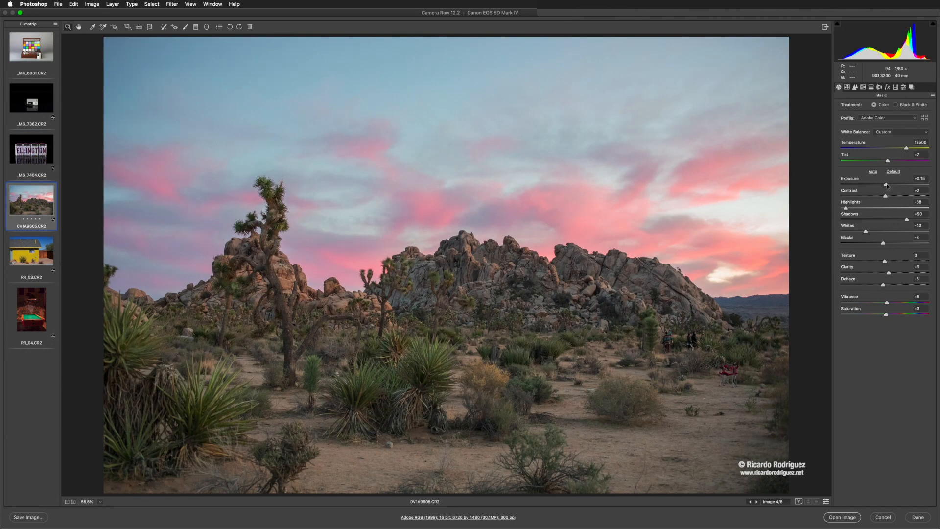
left_click_drag(886, 185, 887, 185)
Select all photos in the filmstrip and save them as .jpg copies in the same location.
left_click(55, 25)
left_click(63, 28)
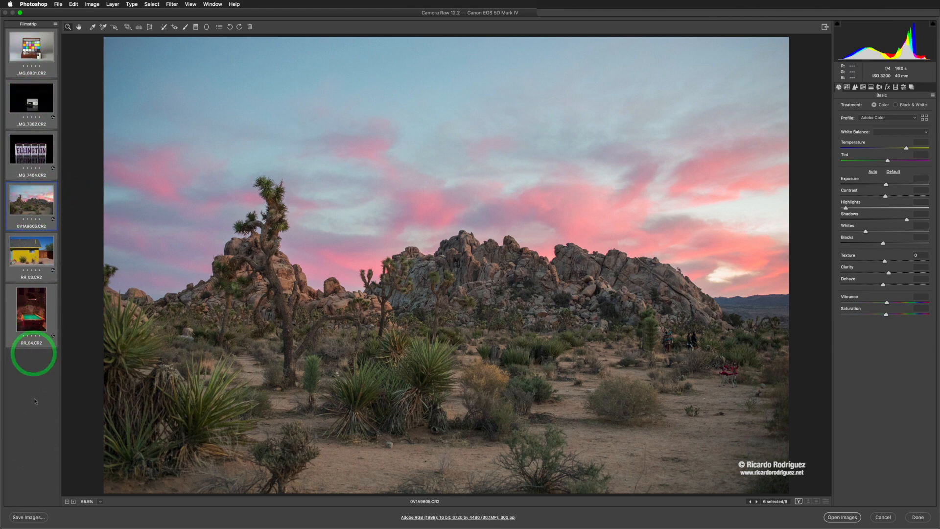
left_click(30, 517)
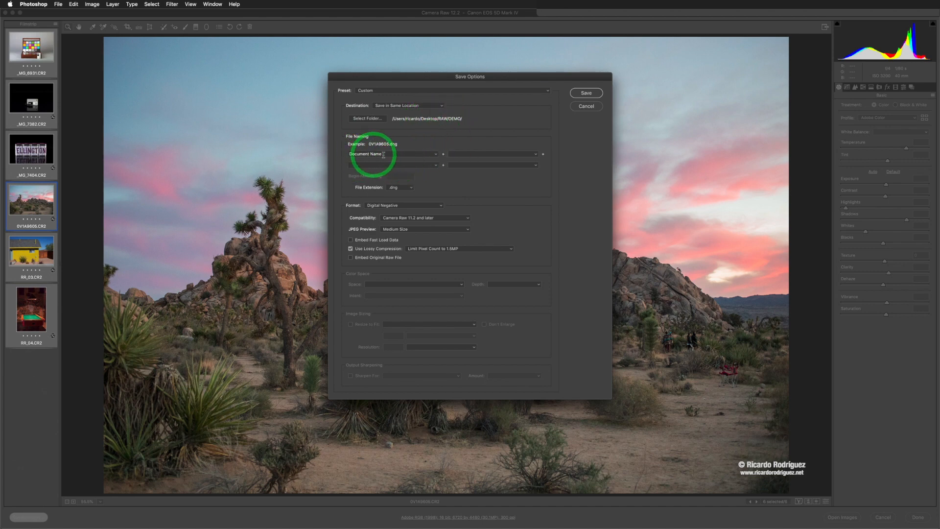
left_click(400, 188)
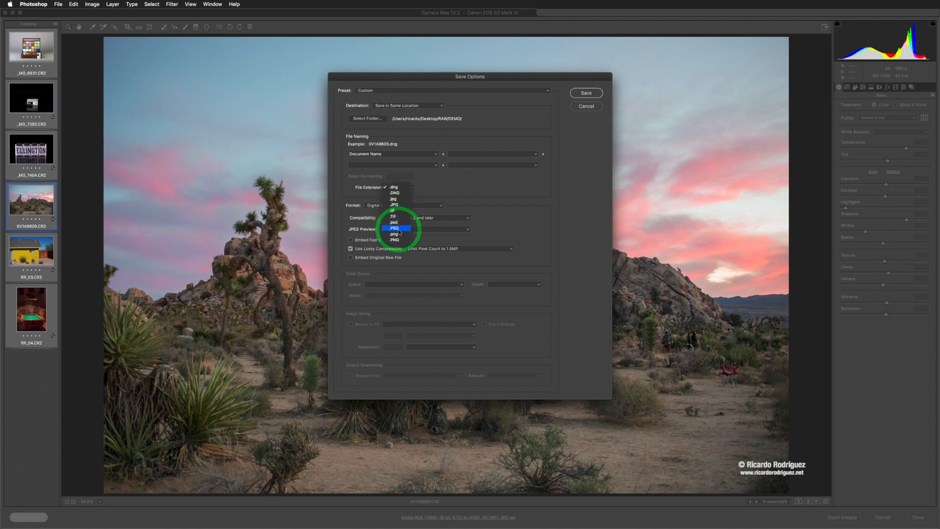
left_click(399, 199)
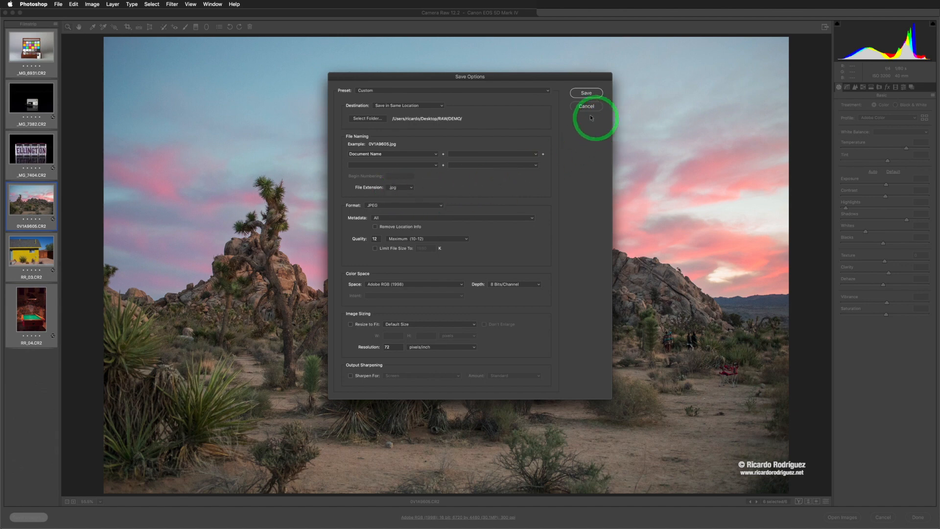
left_click(584, 93)
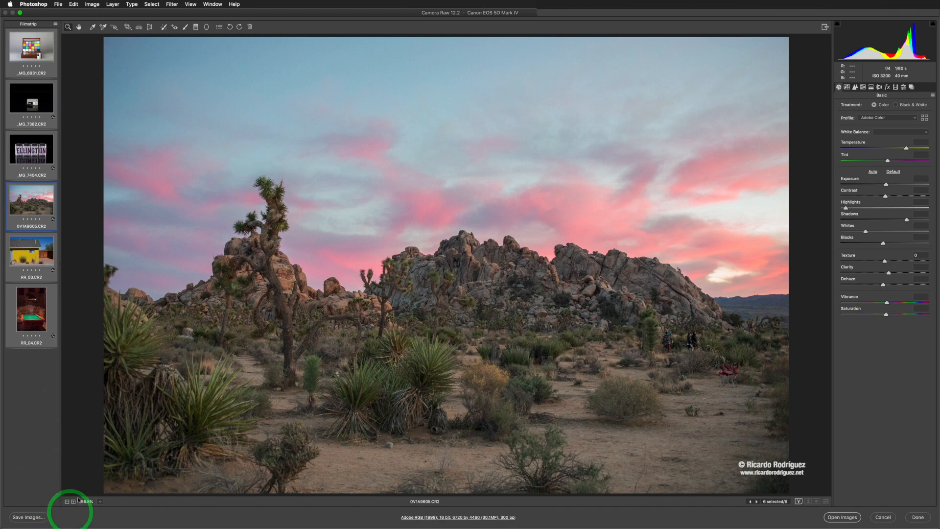
Switch to Finder, move the DEMO window toward the middle, and check the exported _MG_6931.jpg and _MG_7382.jpg.
key("super+Tab")
key("super+Tab")
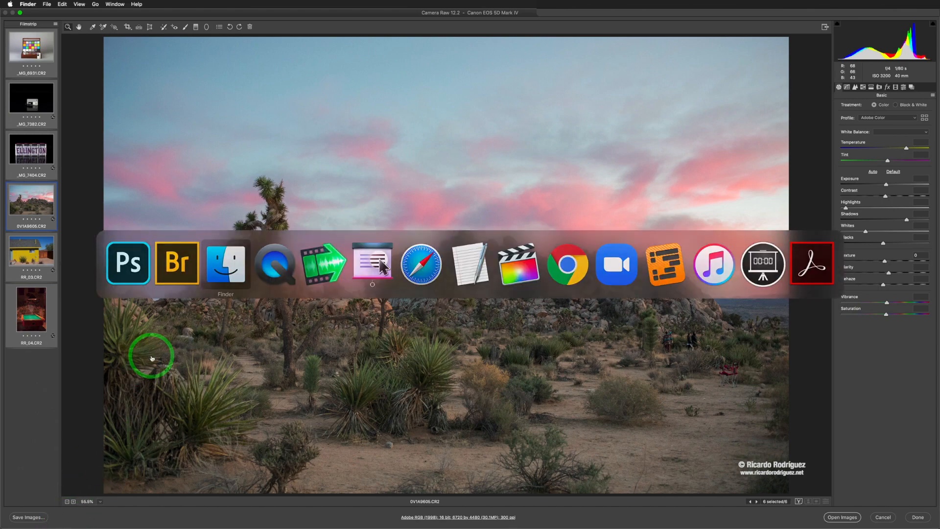
left_click_drag(655, 243, 419, 126)
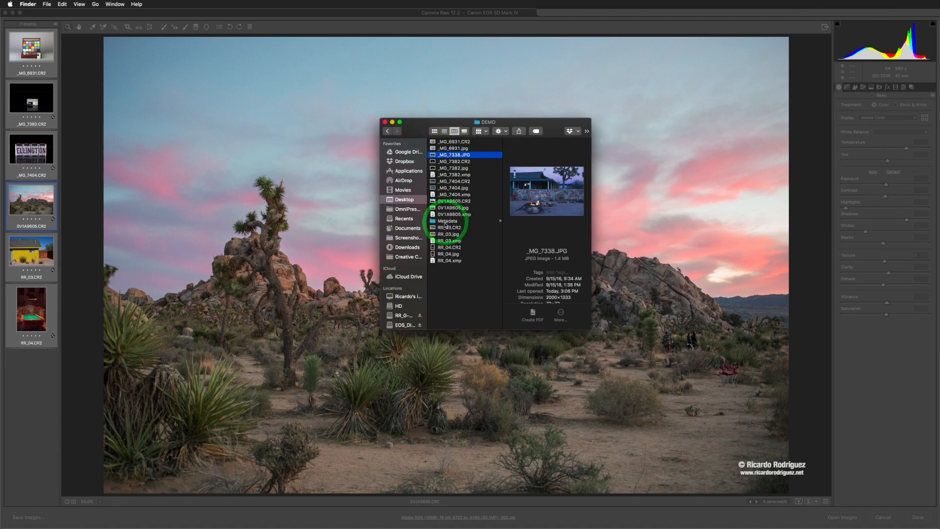
left_click(451, 148)
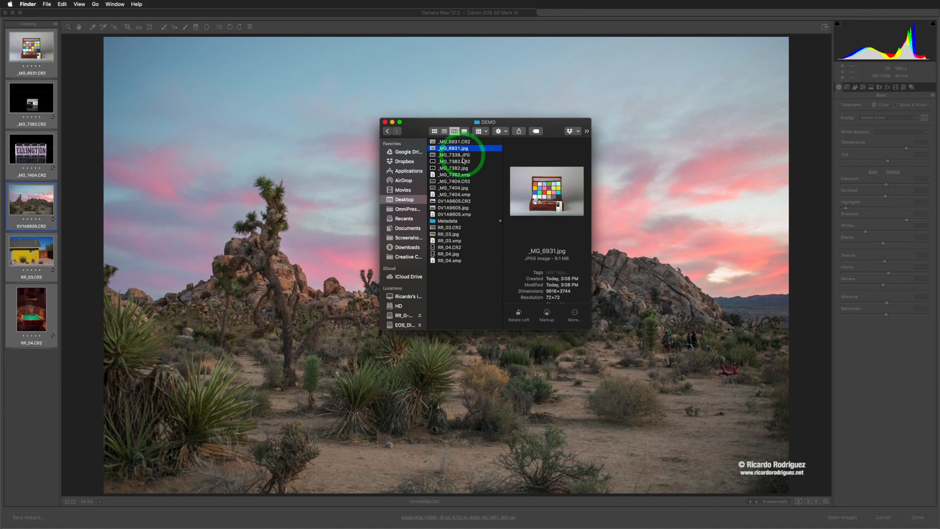
left_click(463, 157)
left_click(463, 174)
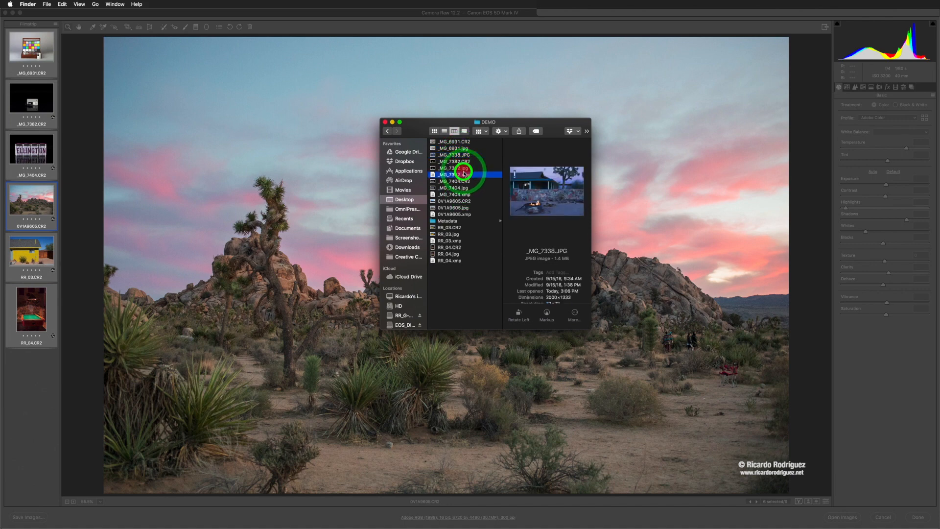
left_click(462, 169)
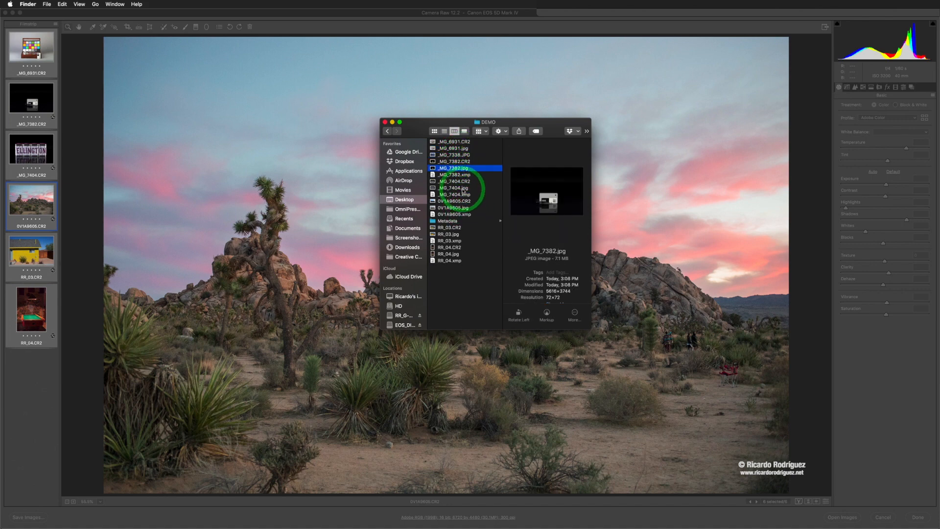
Compare the desert photo 0V1A9605.CR2 with its exported 0V1A9605.jpg, and view the JPEG in a large preview.
left_click(453, 207)
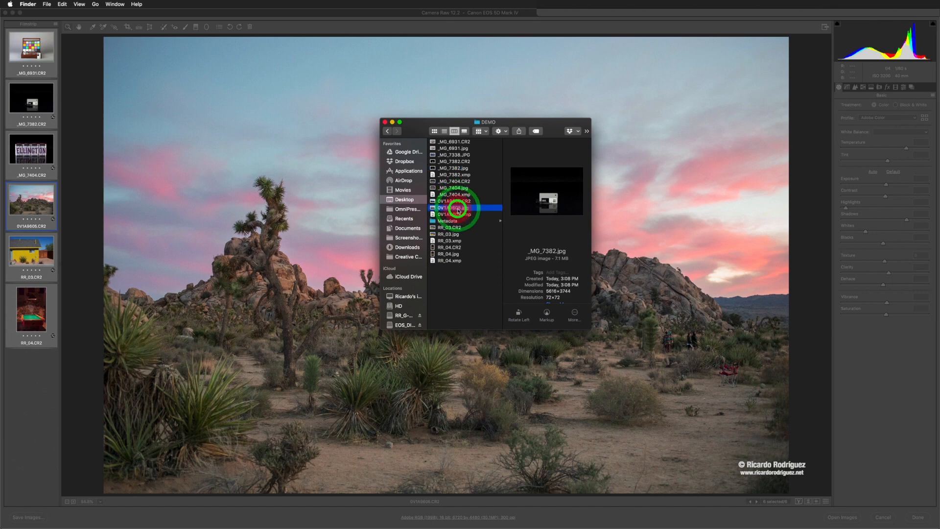
left_click(450, 201)
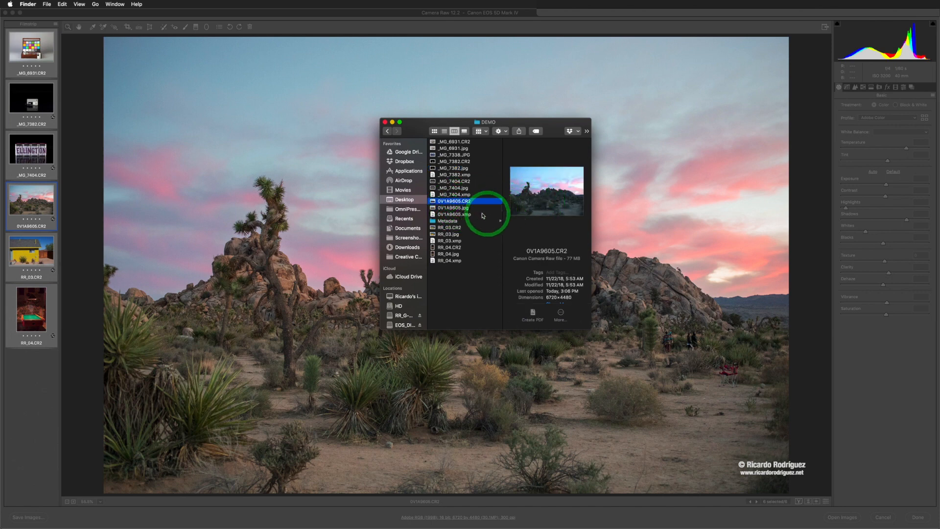
left_click(465, 209)
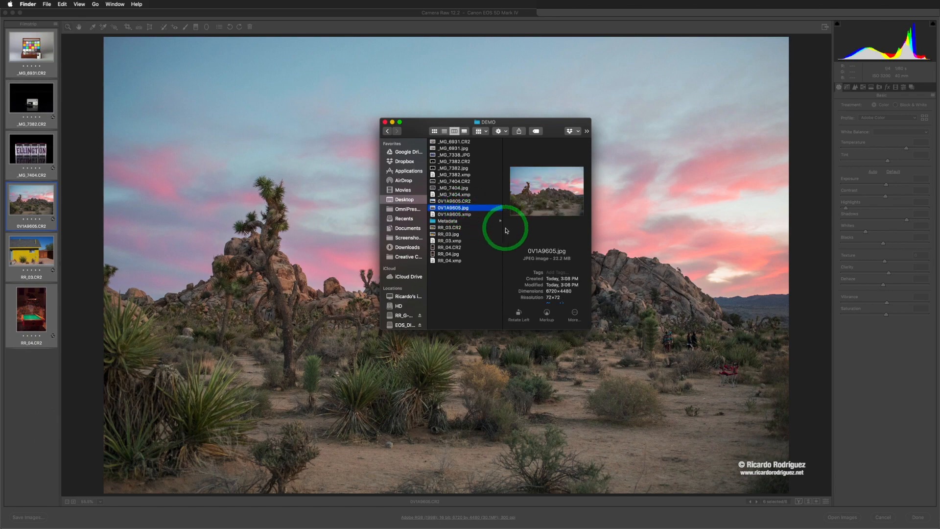
key("space")
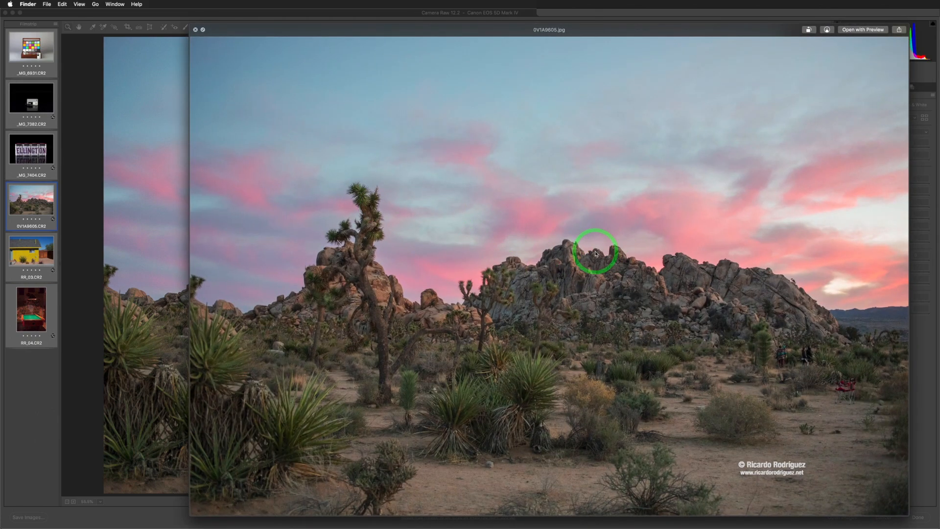
key("space")
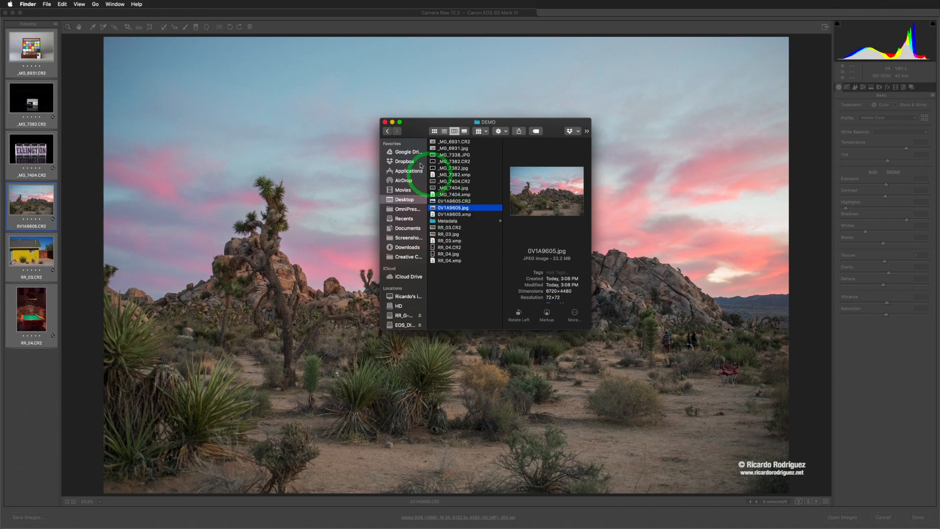
Return to Camera Raw, open all the selected photos in Photoshop, and look over the file saving commands.
key("super+Tab")
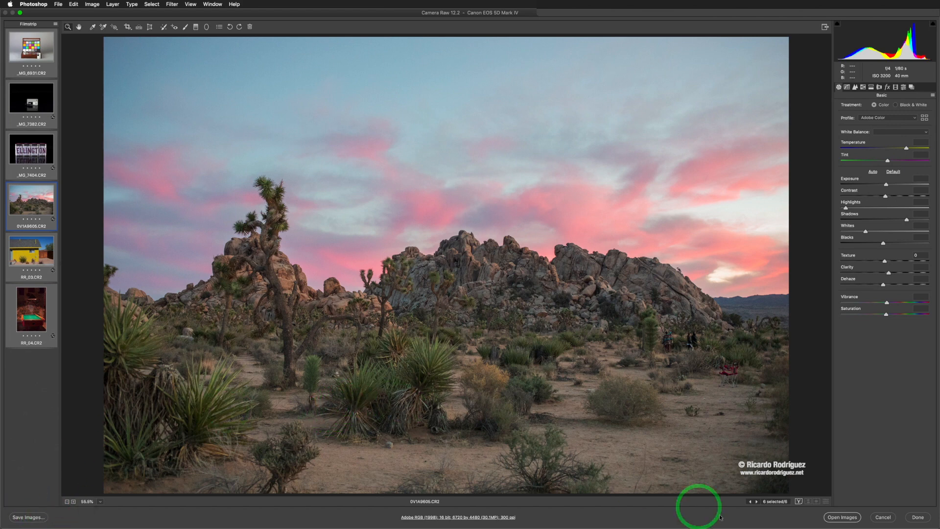
left_click(829, 510)
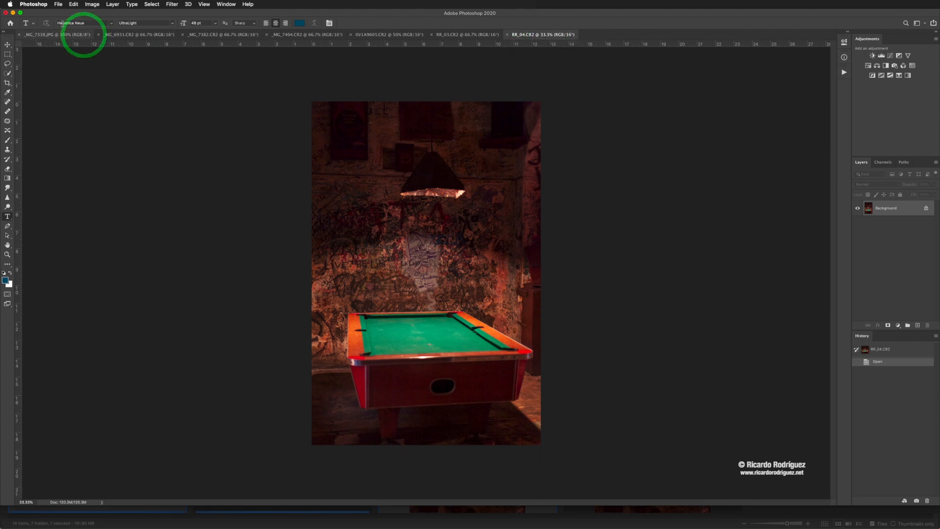
left_click(58, 4)
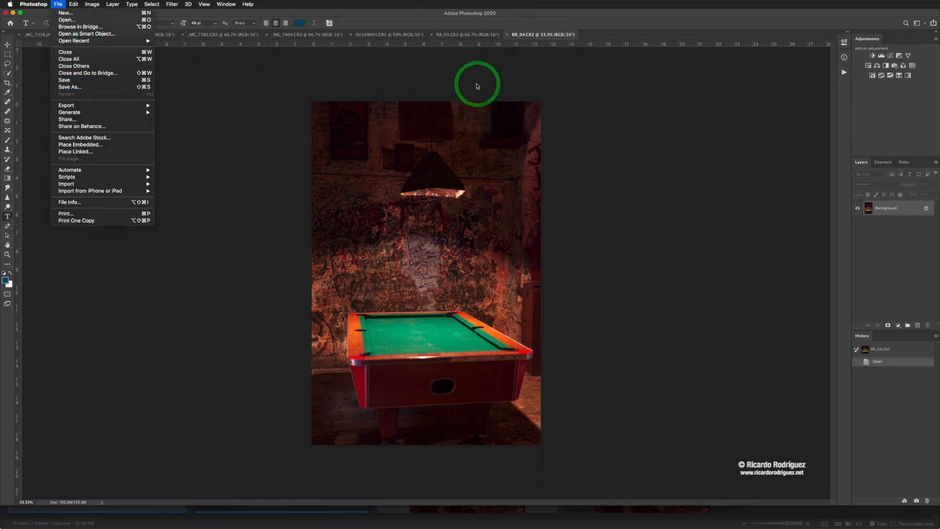
left_click(373, 34)
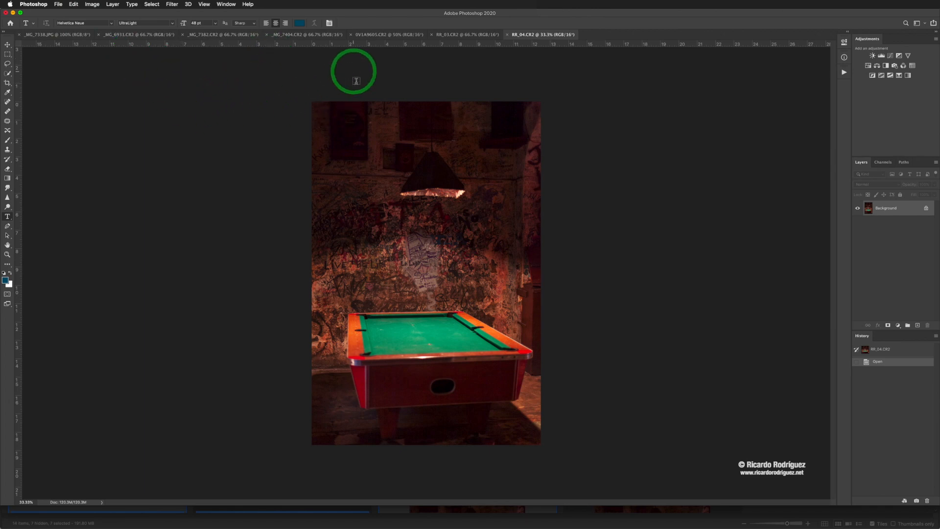
Switch to Finder and examine the file commands offered for _MG_7338.JPG, including Open With, without applying any.
key("super+Tab")
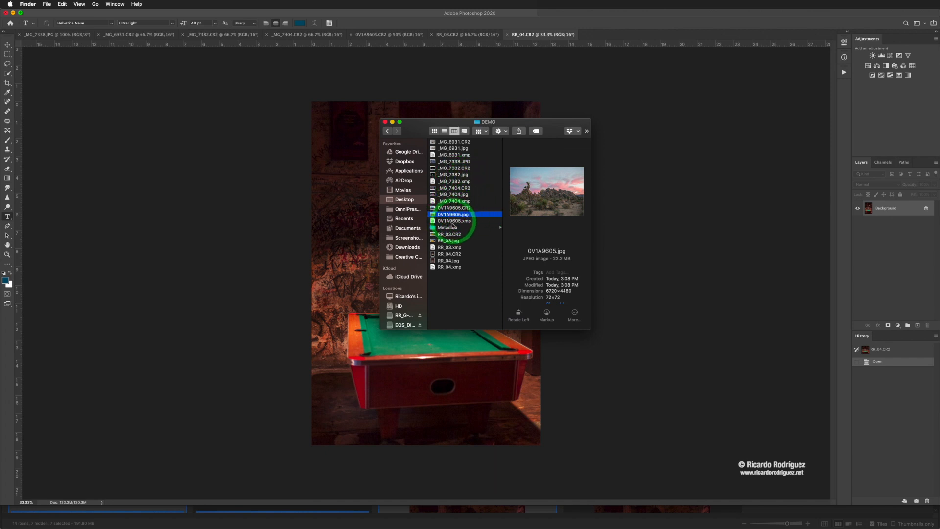
left_click(447, 162)
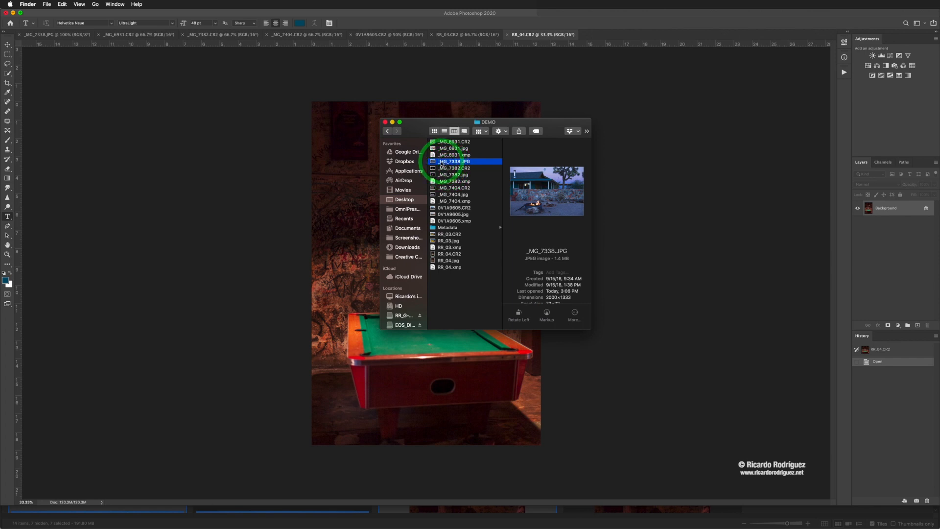
right_click(441, 162)
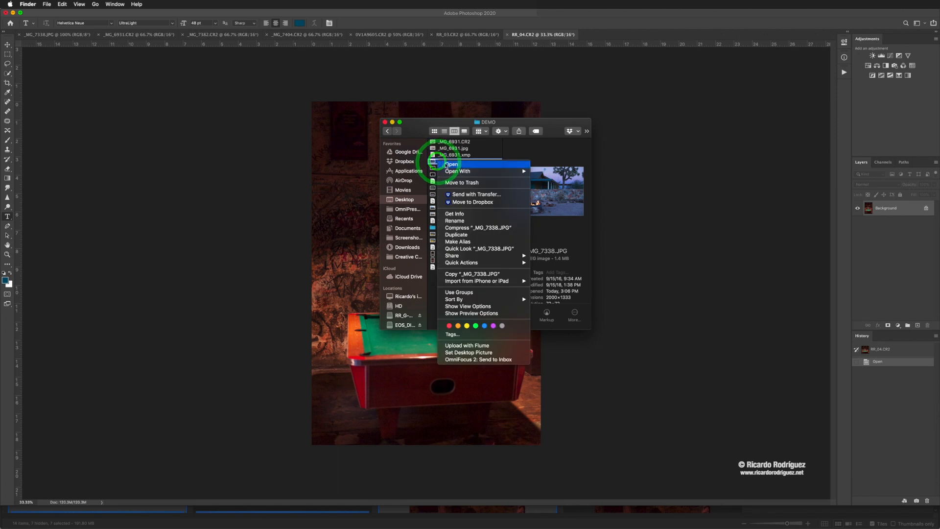
mouse_move(476, 174)
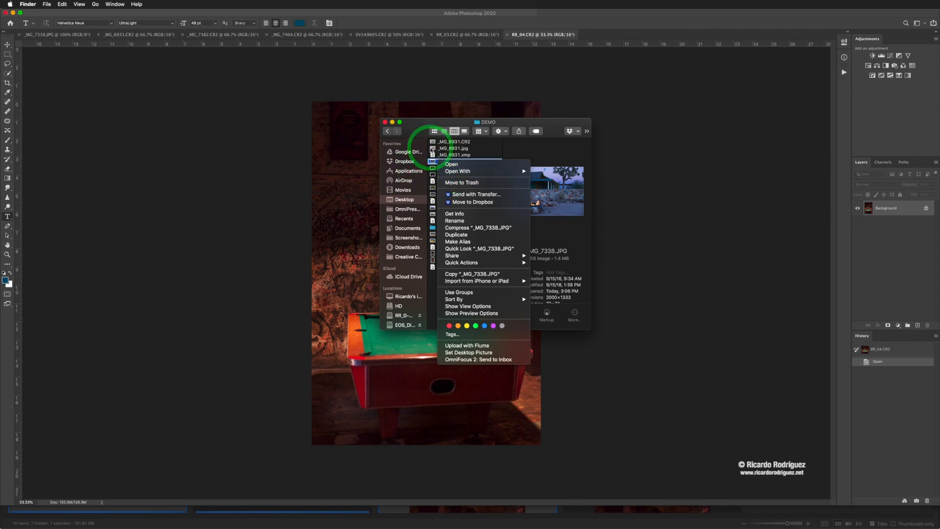
left_click(213, 142)
Switch to Adobe Bridge, reopen the selected photos in Camera Raw, and display the Ellington tins photo _MG_7404.CR2.
key("super+Tab")
key("super+Tab")
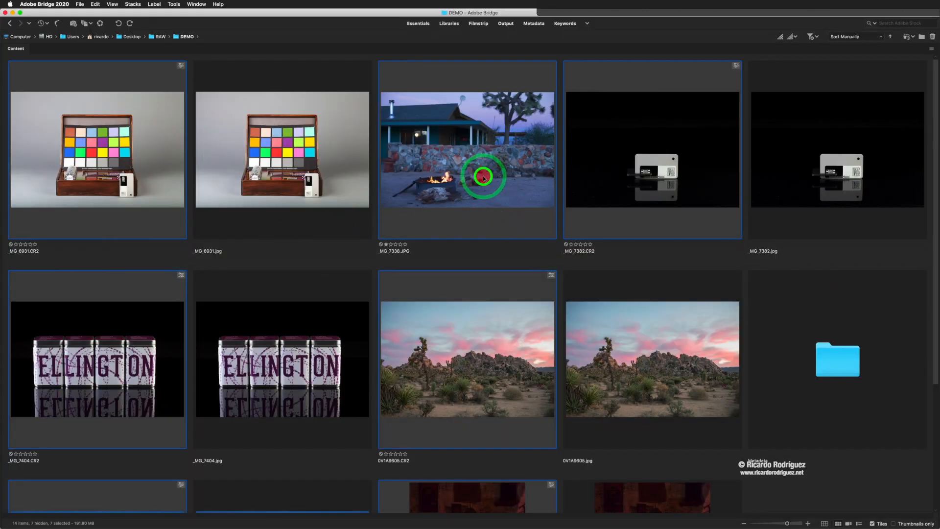
double_click(483, 177)
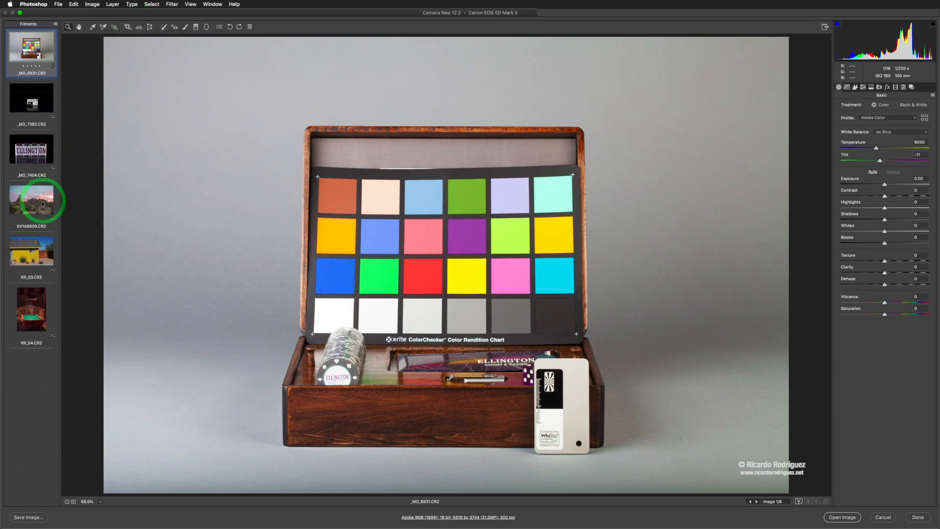
left_click(35, 152)
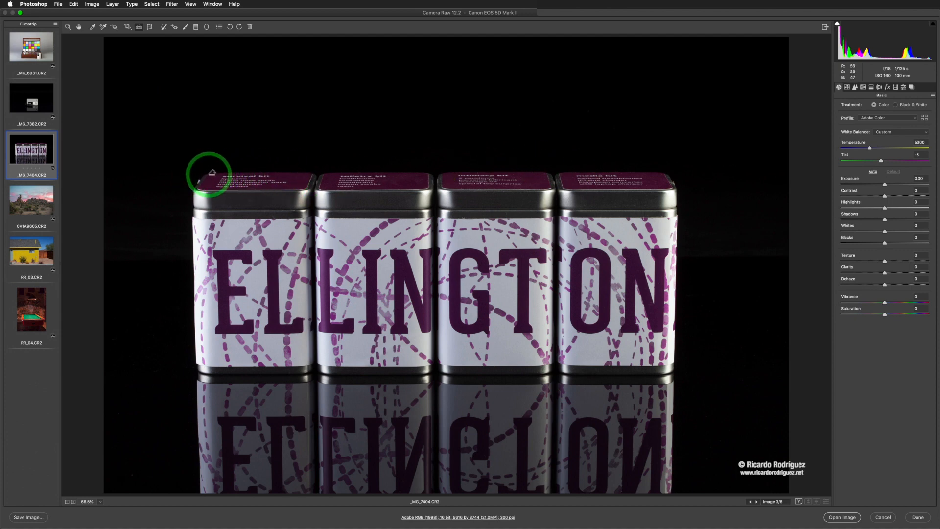
Straighten the Ellington tins photo along the horizontal line of the tins' top edges and apply the crop.
mouse_move(208, 173)
left_mouse_down()
mouse_move(656, 172)
mouse_move(661, 152)
mouse_move(666, 172)
left_mouse_up()
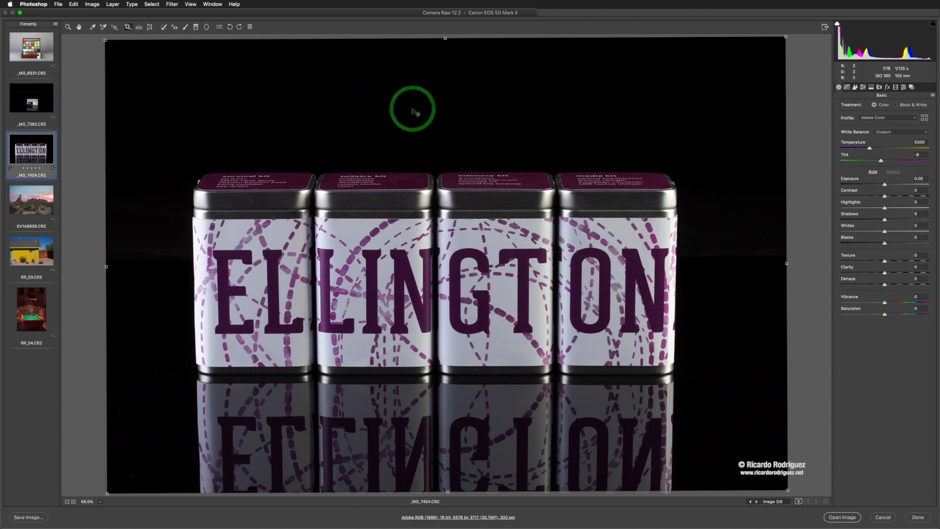
left_click(412, 109)
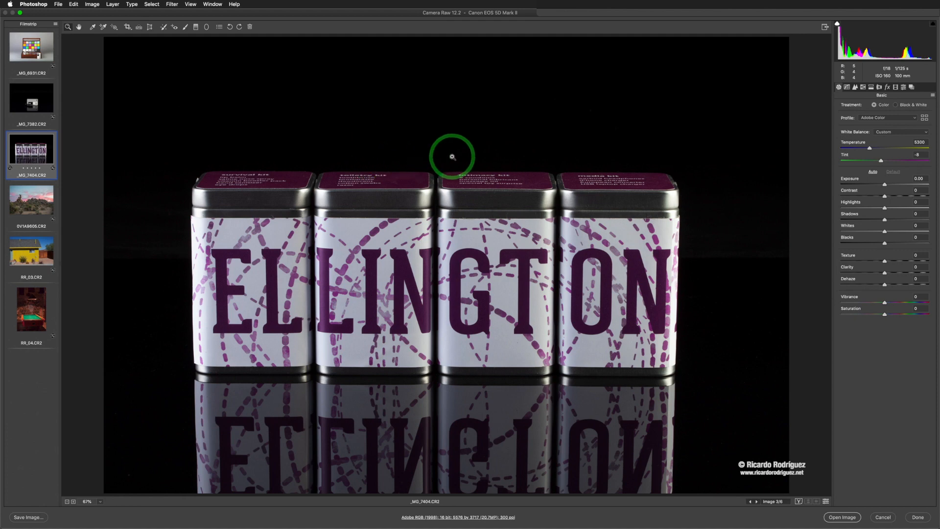
Straighten the Ellington tins photo again along the vertical seam between the two middle tins and apply the crop.
left_click(139, 27)
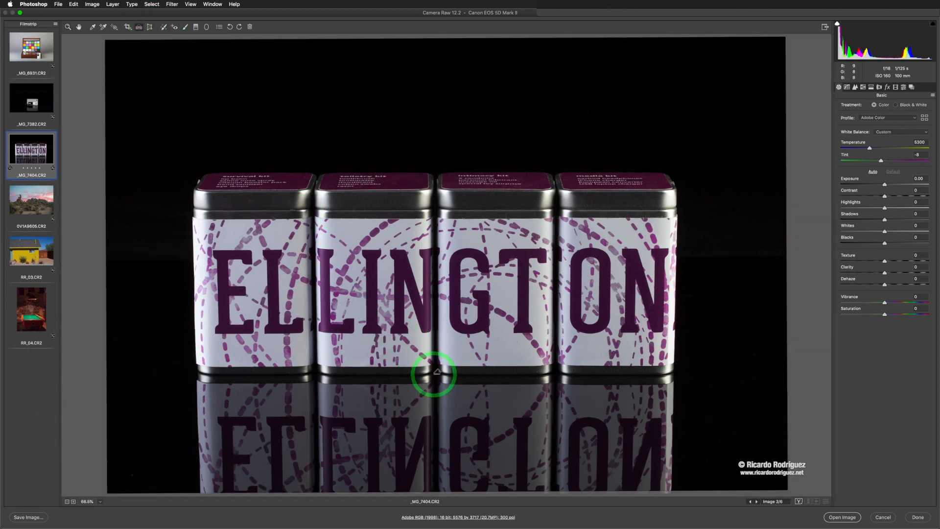
left_click_drag(433, 370, 431, 177)
double_click(448, 208)
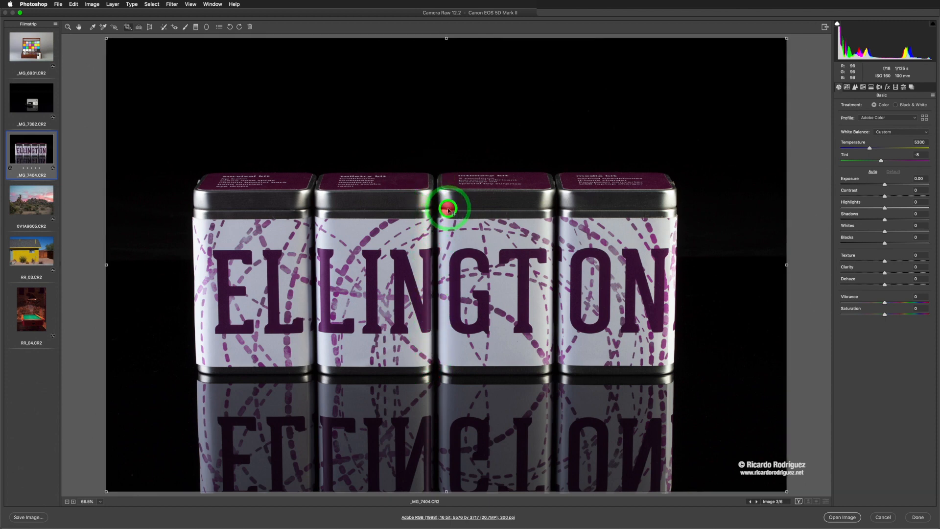